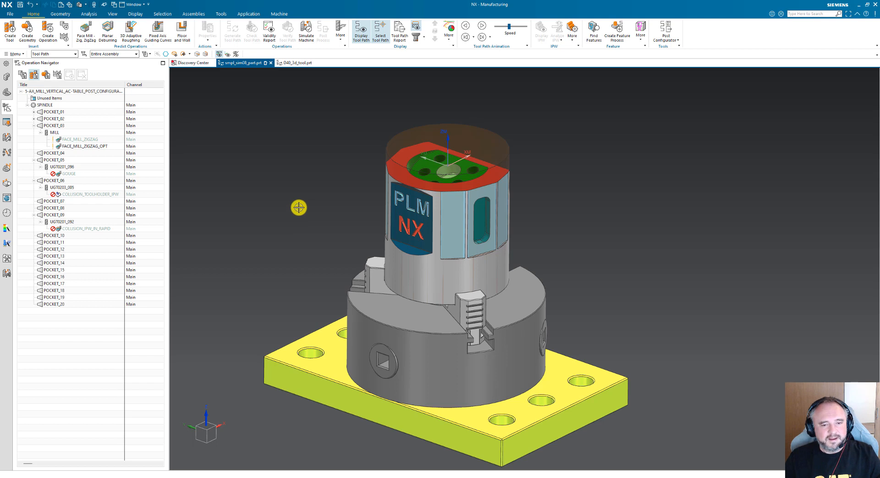
# Switch to D40_3d_tool.prt and display the MILL tool preview to compare its orientation with the 3D cutter body.
pyautogui.click(293, 63)
pyautogui.scroll(3, 509, 307)
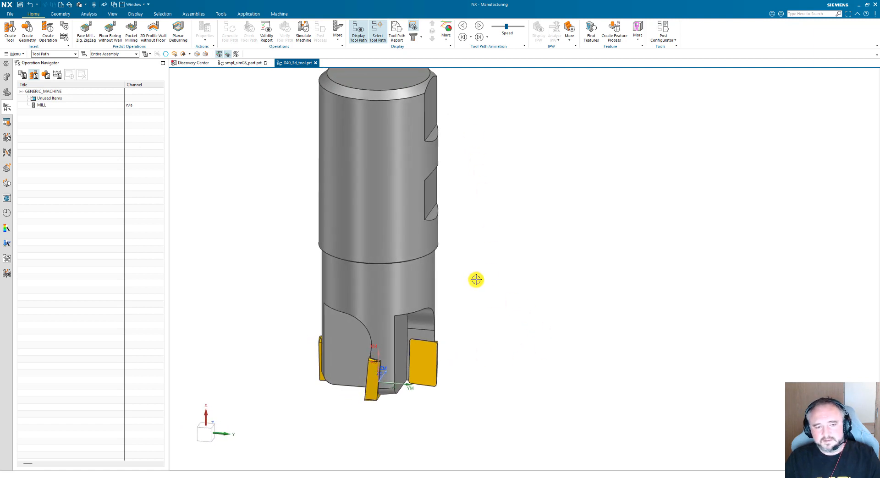
pyautogui.click(60, 167)
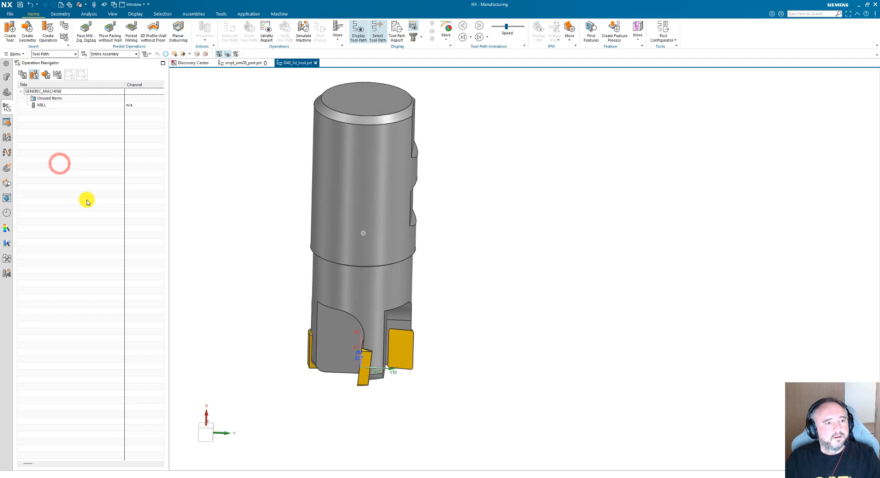
pyautogui.click(43, 105)
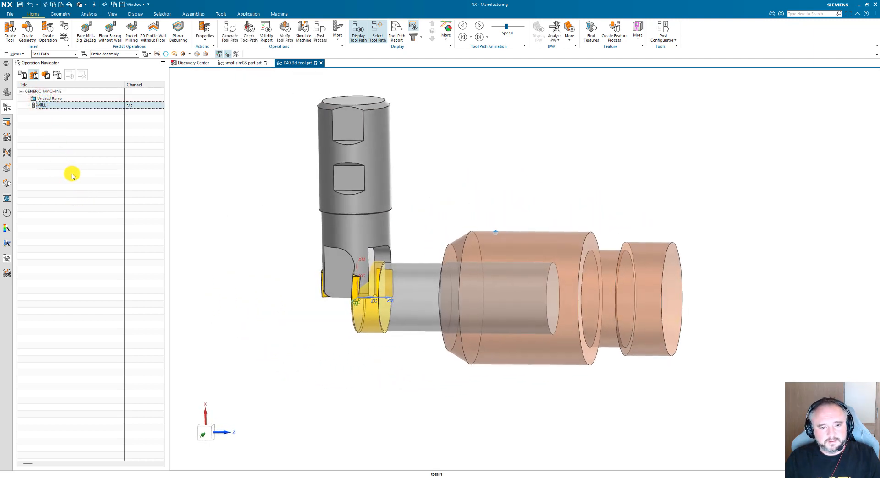
pyautogui.click(67, 178)
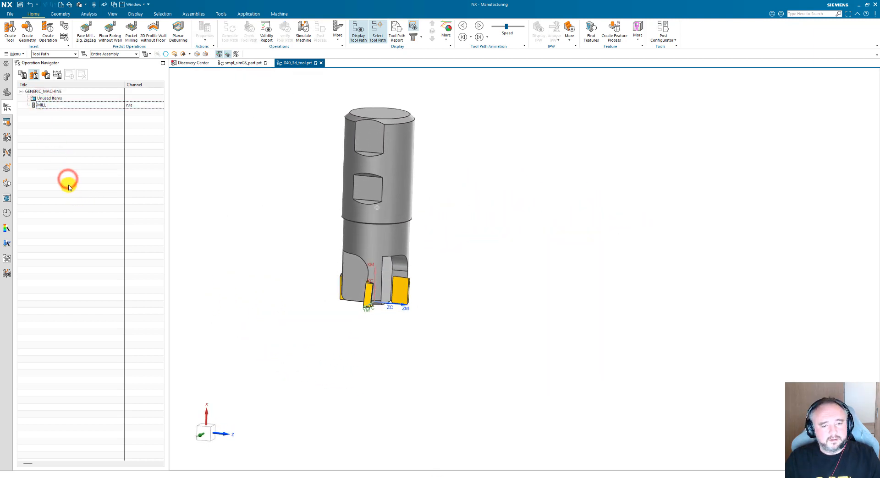
pyautogui.click(55, 110)
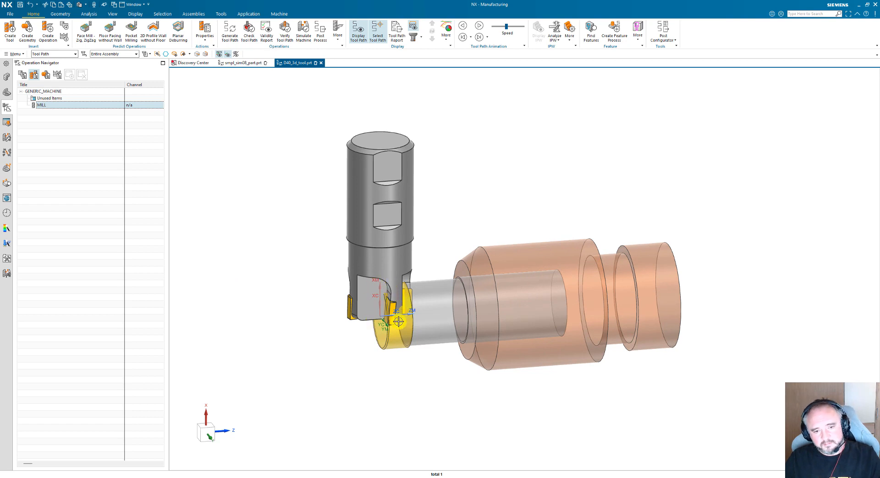
# Reorient the MCS_MAIN coordinate system so that its ZM axis runs along the cutter's shank.
pyautogui.click(46, 74)
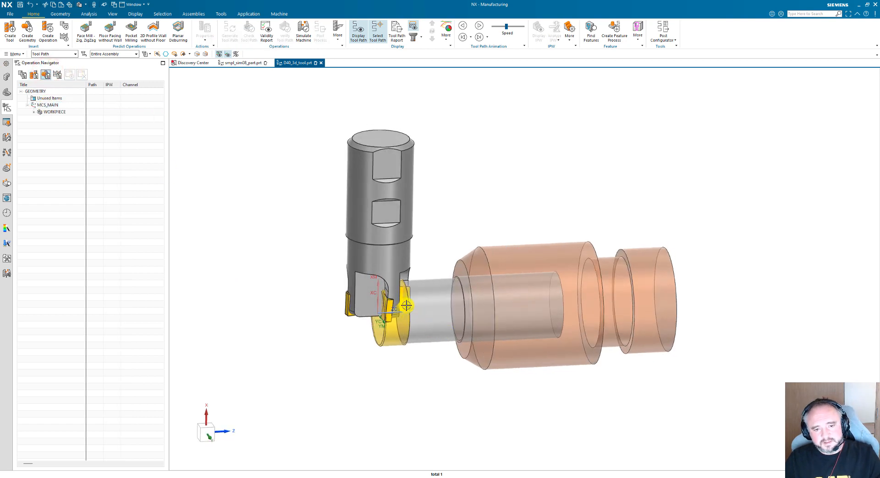
pyautogui.click(25, 200)
pyautogui.click(52, 98)
pyautogui.doubleClick(53, 103)
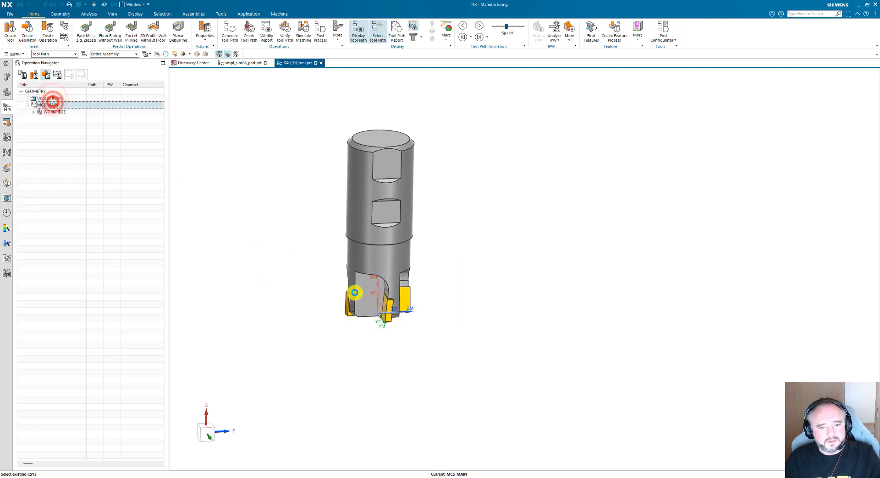
pyautogui.moveTo(396, 295); pyautogui.dragTo(351, 284)
pyautogui.click(250, 248)
pyautogui.click(55, 161)
# Return to the machine tool view and check the MILL preview's alignment with the cutter body.
pyautogui.click(33, 75)
pyautogui.click(42, 104)
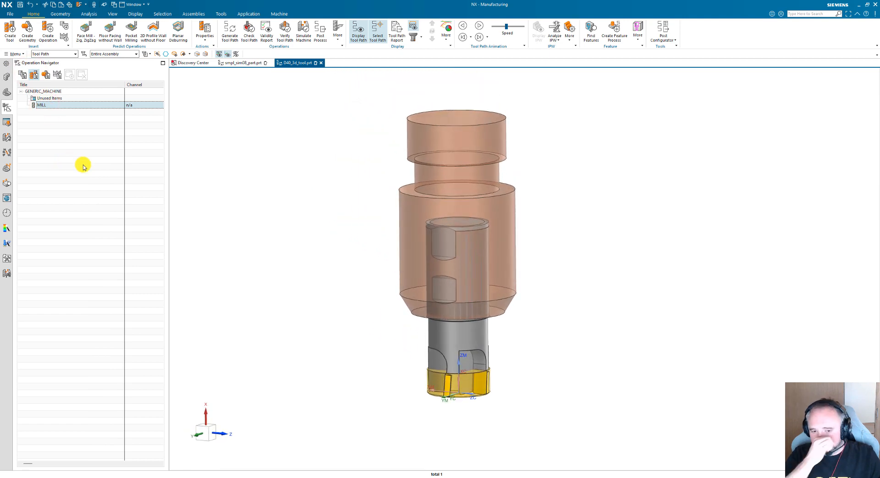
pyautogui.click(79, 165)
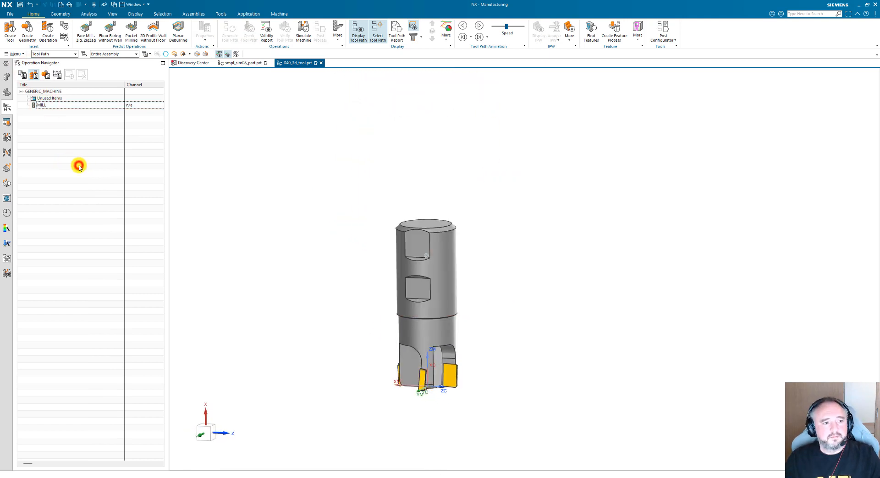
pyautogui.click(45, 75)
pyautogui.click(34, 75)
pyautogui.click(60, 181)
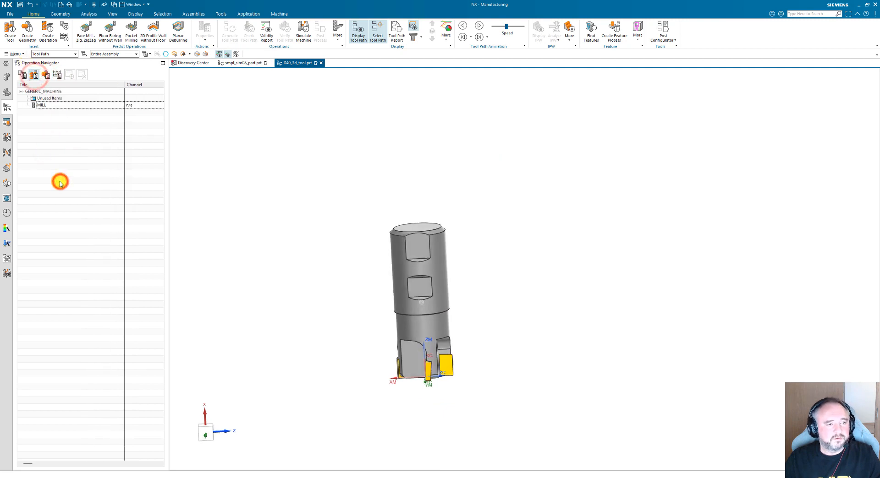
pyautogui.click(60, 154)
# Open the MILL tool parameters to inspect the preview's orientation, and close them without changes.
pyautogui.moveTo(47, 105); pyautogui.dragTo(50, 108)
pyautogui.doubleClick(49, 106)
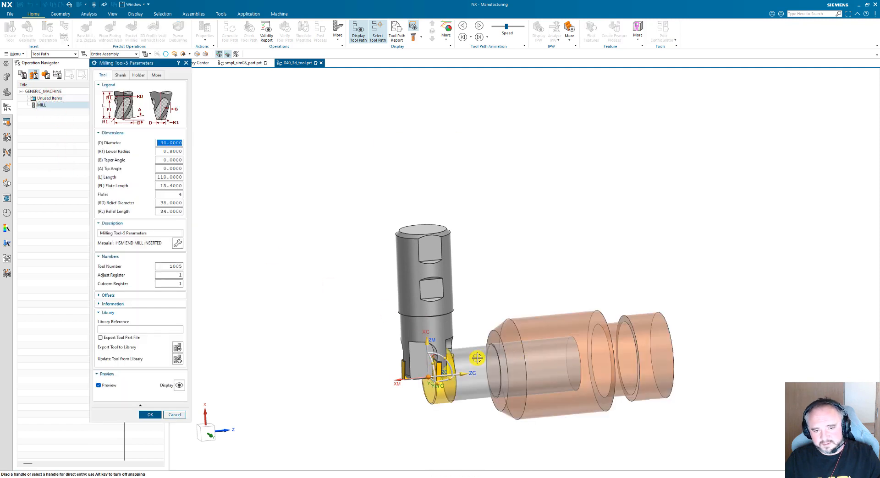
pyautogui.moveTo(401, 392)
pyautogui.mouseDown(button='middle')
pyautogui.moveTo(465, 393)
pyautogui.moveTo(424, 336)
pyautogui.moveTo(421, 401)
pyautogui.moveTo(398, 385)
pyautogui.mouseUp(button='middle')
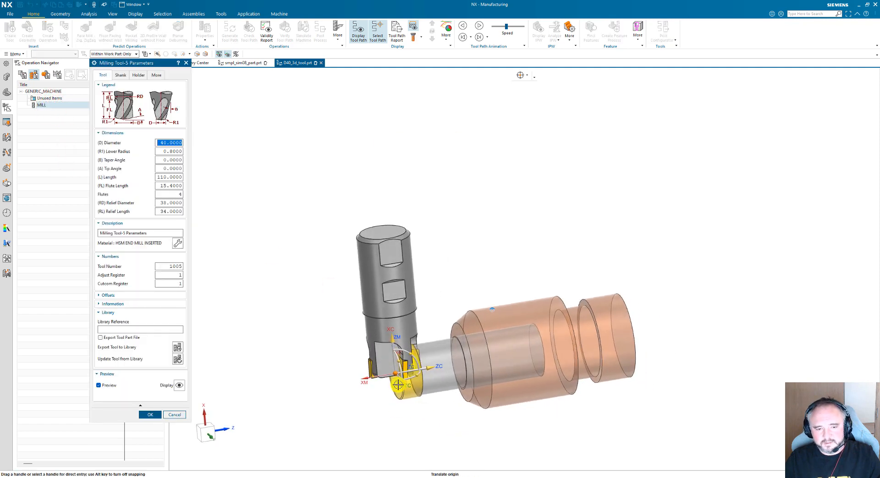
pyautogui.click(176, 414)
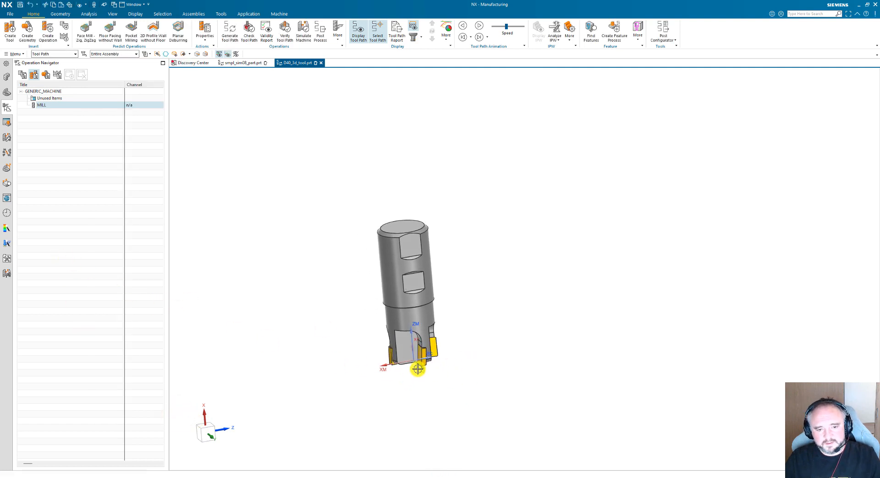
# Rotate the WCS 90 degrees about its YC axis so that ZC points along the cutter's shank.
pyautogui.scroll(5, 428, 363)
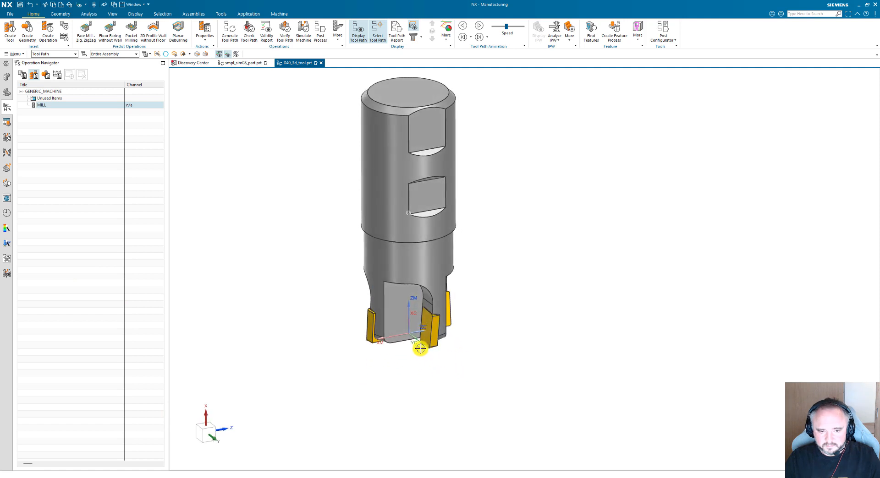
pyautogui.scroll(2, 414, 325)
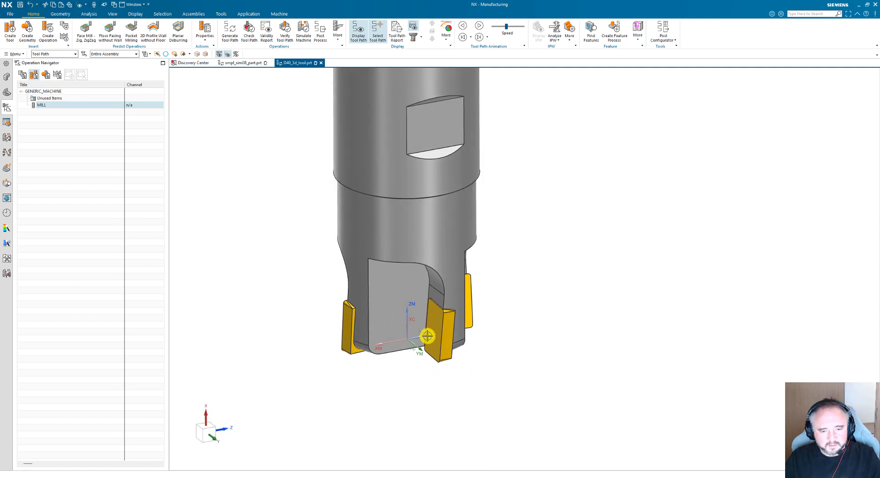
pyautogui.moveTo(418, 337)
pyautogui.mouseDown(button='middle')
pyautogui.moveTo(438, 336)
pyautogui.moveTo(387, 357)
pyautogui.moveTo(228, 389)
pyautogui.moveTo(230, 407)
pyautogui.moveTo(406, 312)
pyautogui.moveTo(257, 428)
pyautogui.moveTo(252, 414)
pyautogui.mouseUp(button='middle')
pyautogui.moveTo(330, 382); pyautogui.dragTo(425, 343, button='middle')
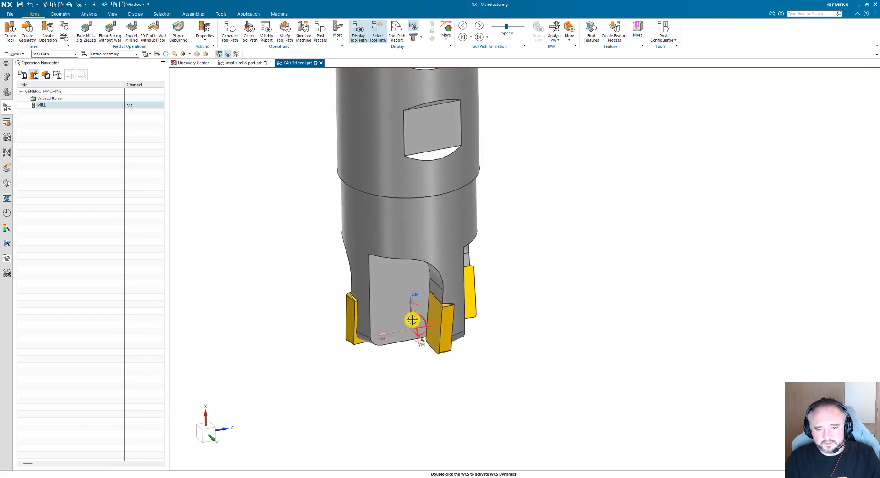
pyautogui.doubleClick(415, 329)
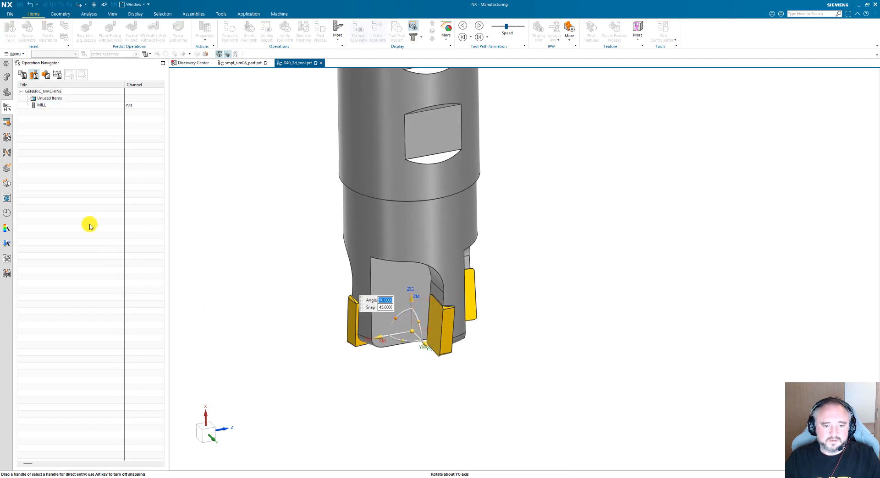
pyautogui.press('Escape')
pyautogui.click(54, 215)
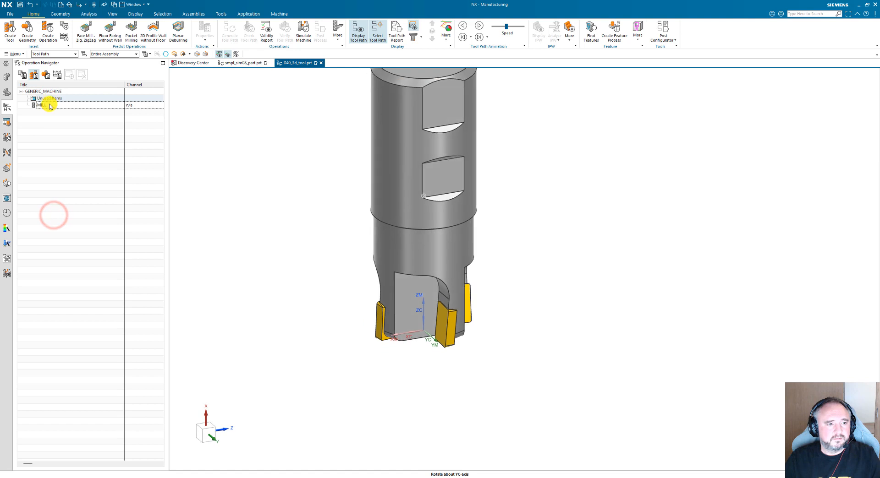
# Reopen the MILL tool parameters, inspect how the tool and holder preview fits the 3D cutter from several angles, and accept them.
pyautogui.doubleClick(49, 105)
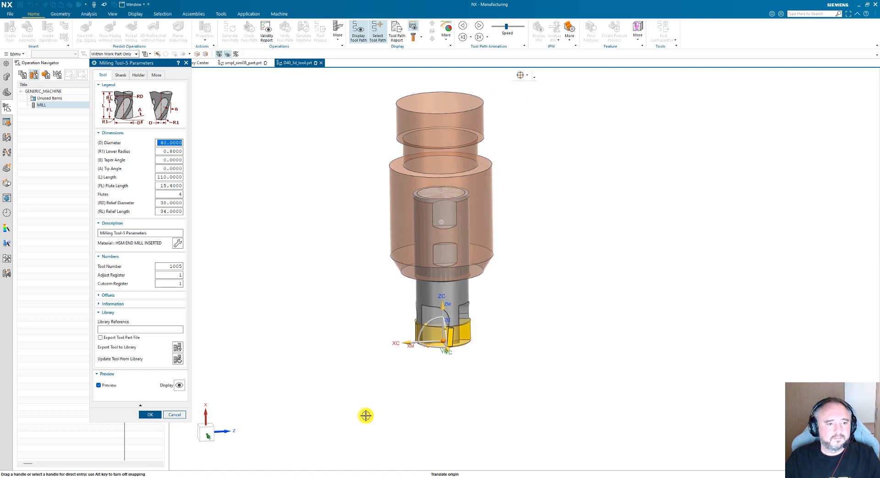
pyautogui.scroll(2, 471, 237)
pyautogui.scroll(-2, 469, 235)
pyautogui.moveTo(469, 236); pyautogui.dragTo(473, 243, button='middle')
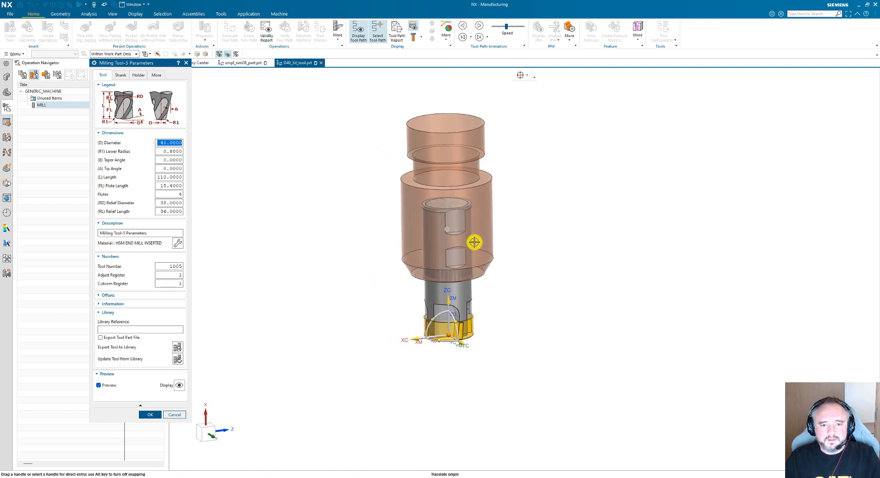
pyautogui.scroll(1, 473, 243)
pyautogui.scroll(-1, 435, 362)
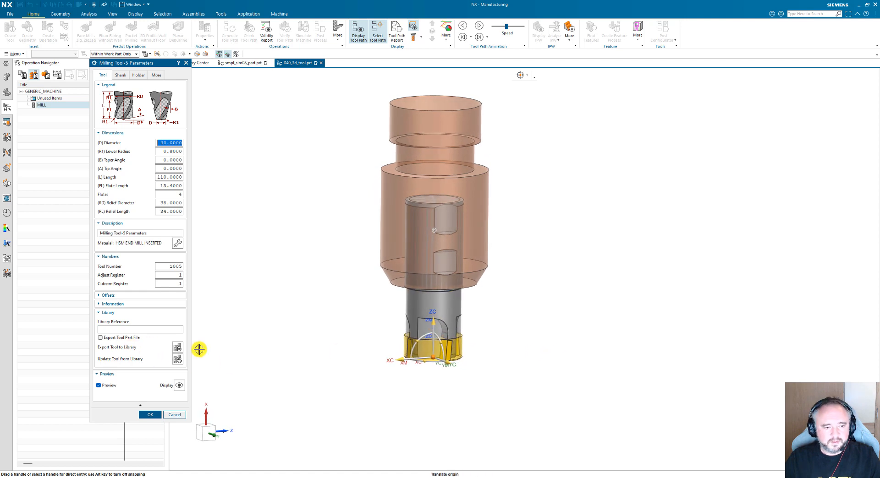
pyautogui.moveTo(520, 326); pyautogui.dragTo(420, 96, button='middle')
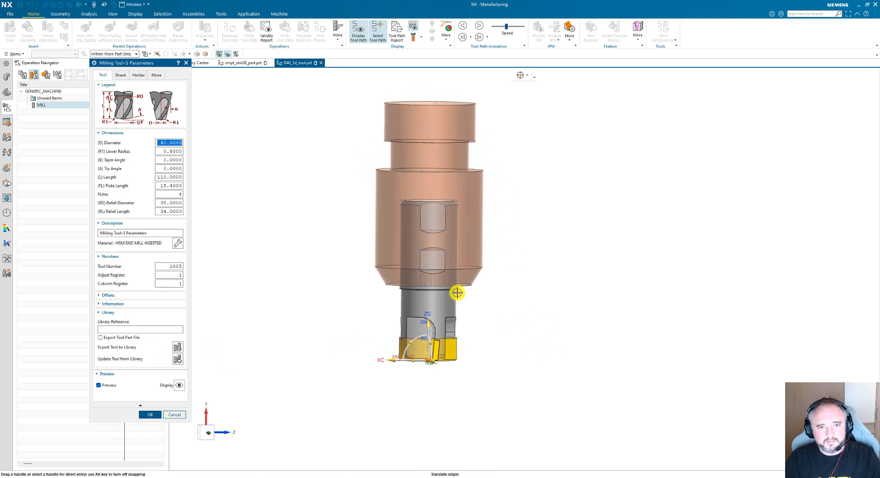
pyautogui.moveTo(456, 292); pyautogui.dragTo(351, 353, button='middle')
pyautogui.moveTo(198, 349)
pyautogui.mouseDown(button='middle')
pyautogui.moveTo(412, 339)
pyautogui.moveTo(498, 325)
pyautogui.moveTo(419, 162)
pyautogui.mouseUp(button='middle')
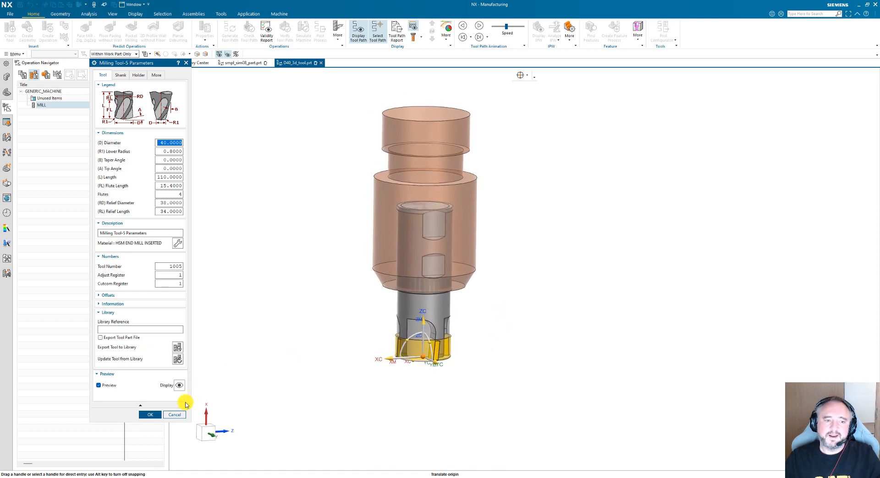
pyautogui.click(151, 414)
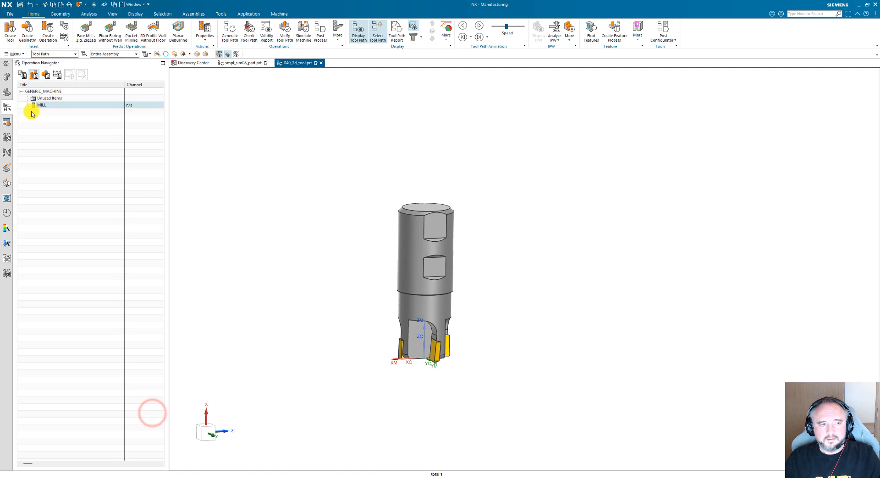
# Export the MILL tool as a part file into the Part-File folder.
pyautogui.click(46, 98)
pyautogui.click(42, 105)
pyautogui.rightClick(46, 106)
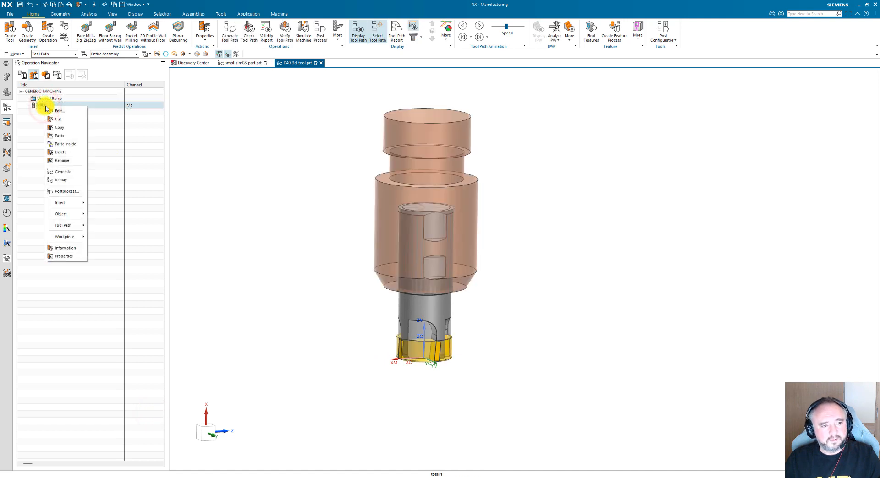
pyautogui.click(70, 215)
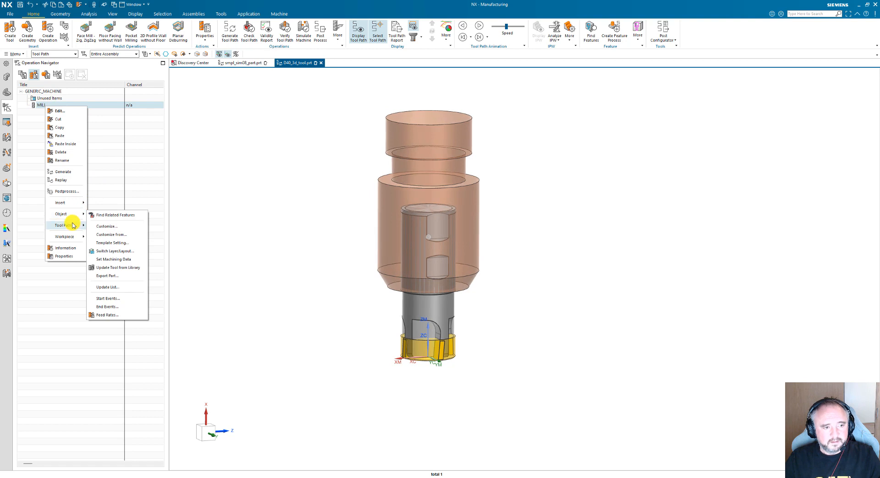
pyautogui.click(74, 213)
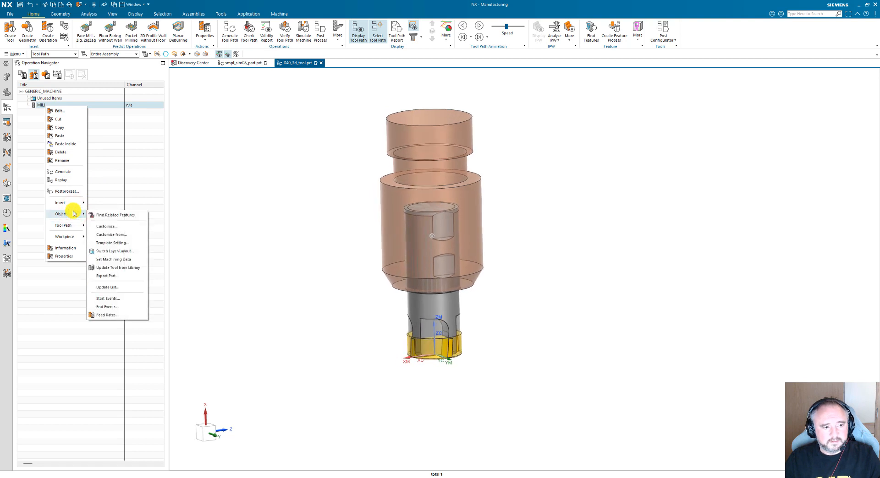
pyautogui.click(109, 275)
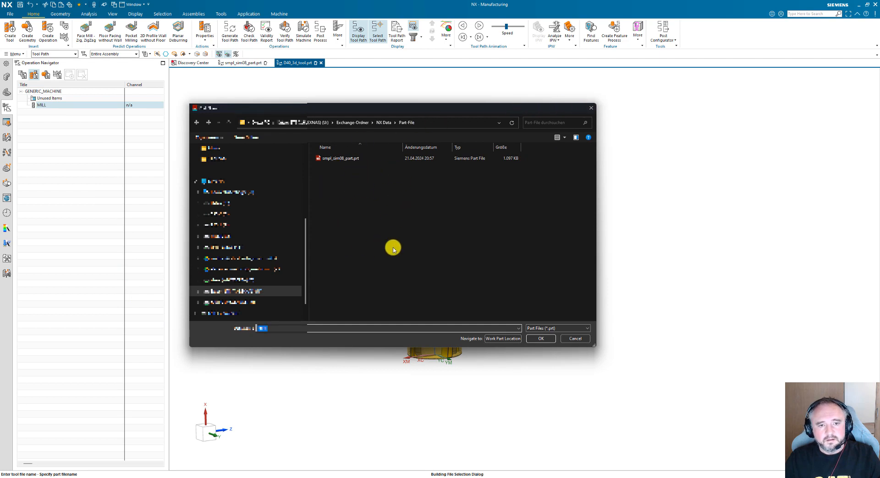
pyautogui.click(549, 339)
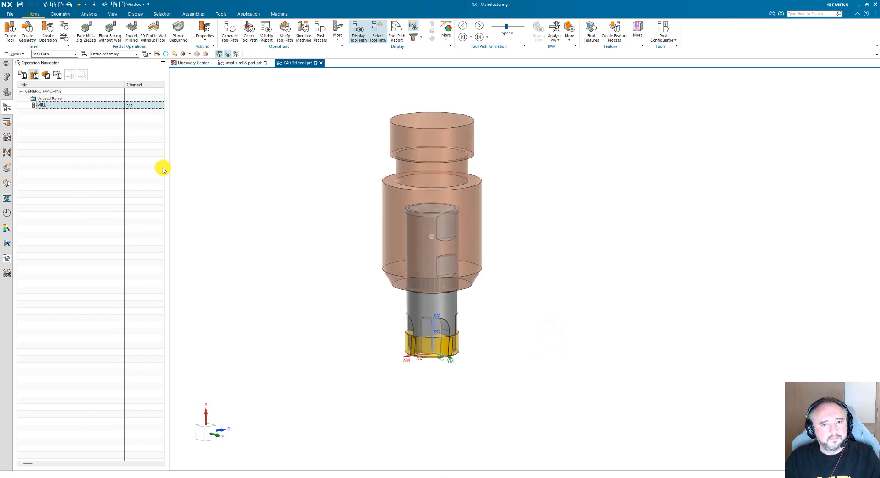
# Clear and redisplay the MILL tool and holder preview to compare it with the cutter's solid geometry.
pyautogui.moveTo(444, 110)
pyautogui.mouseDown(button='middle')
pyautogui.moveTo(375, 301)
pyautogui.moveTo(475, 173)
pyautogui.moveTo(496, 248)
pyautogui.moveTo(487, 263)
pyautogui.moveTo(474, 247)
pyautogui.mouseUp(button='middle')
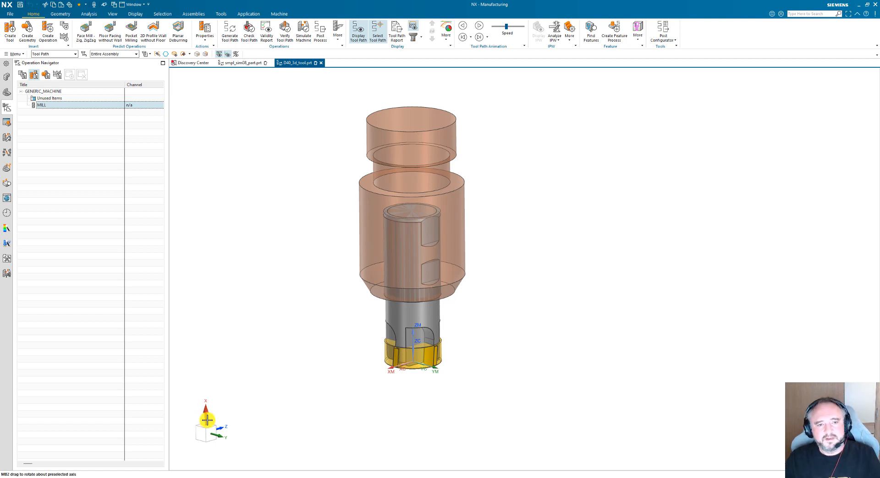
pyautogui.moveTo(254, 330)
pyautogui.mouseDown(button='middle')
pyautogui.moveTo(243, 320)
pyautogui.moveTo(268, 315)
pyautogui.mouseUp(button='middle')
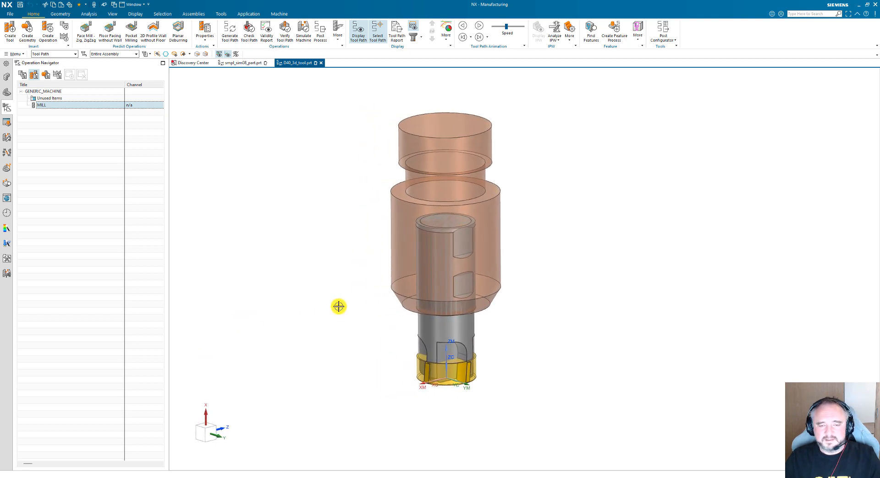
pyautogui.click(59, 221)
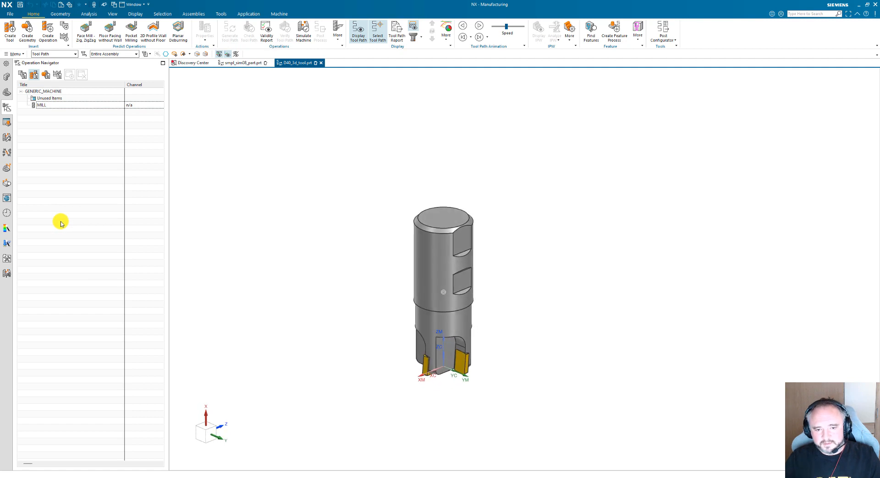
pyautogui.click(47, 106)
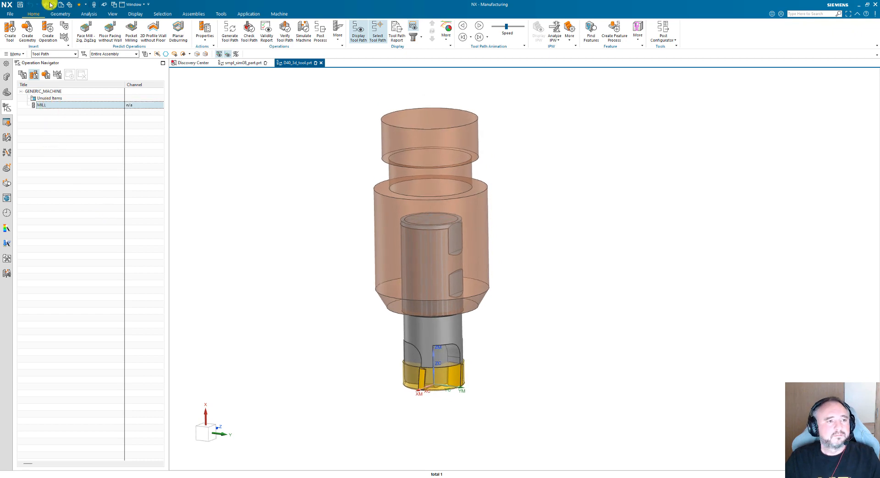
pyautogui.click(62, 14)
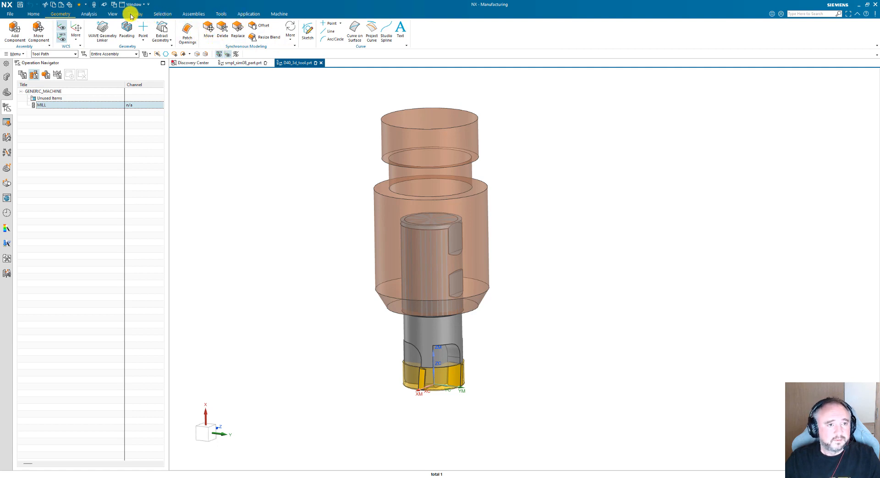
pyautogui.click(193, 13)
pyautogui.click(398, 33)
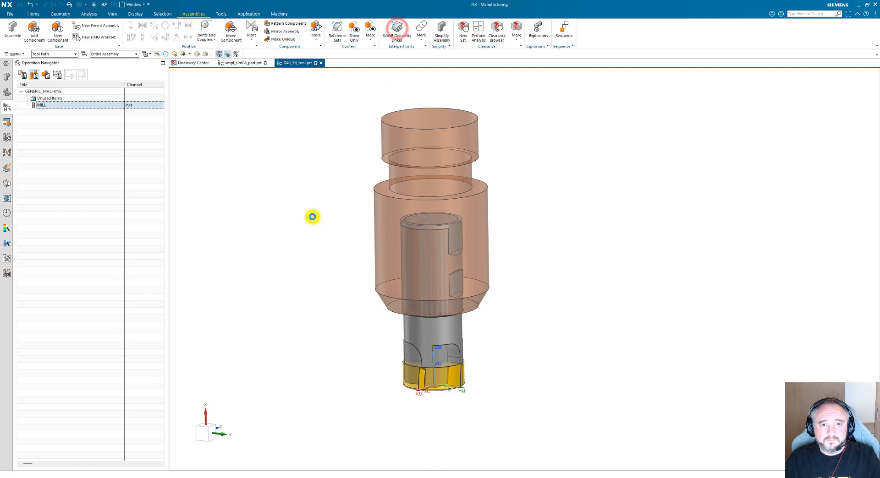
pyautogui.scroll(-1, 318, 213)
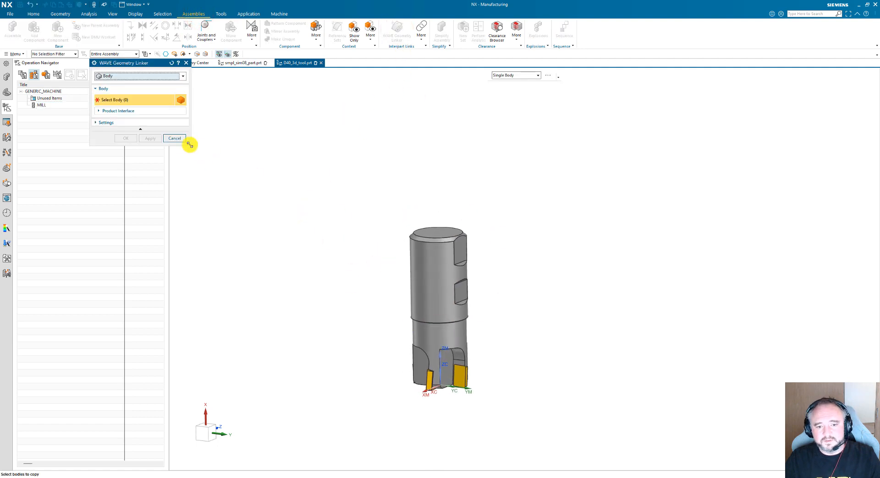
pyautogui.click(174, 138)
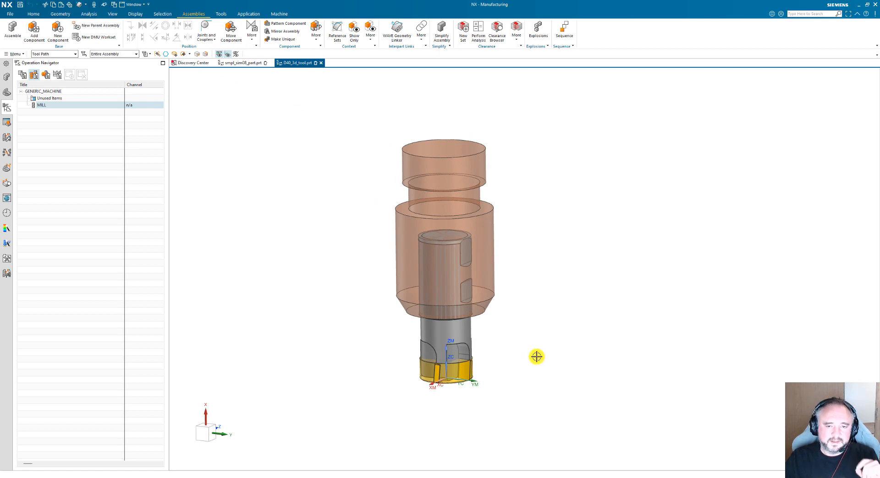
# Create a WAVE-linked body from the temporary solid of the MILL tool's holder in the D40_3d_tool part.
pyautogui.click(392, 28)
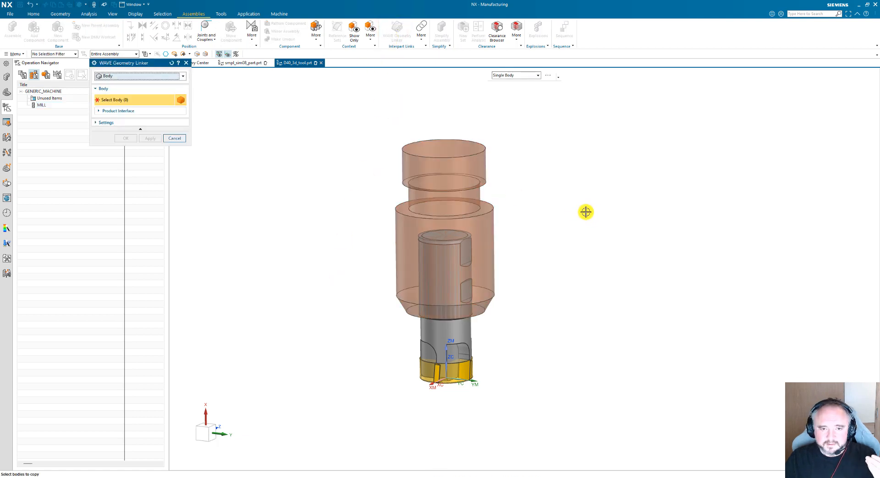
pyautogui.click(452, 172)
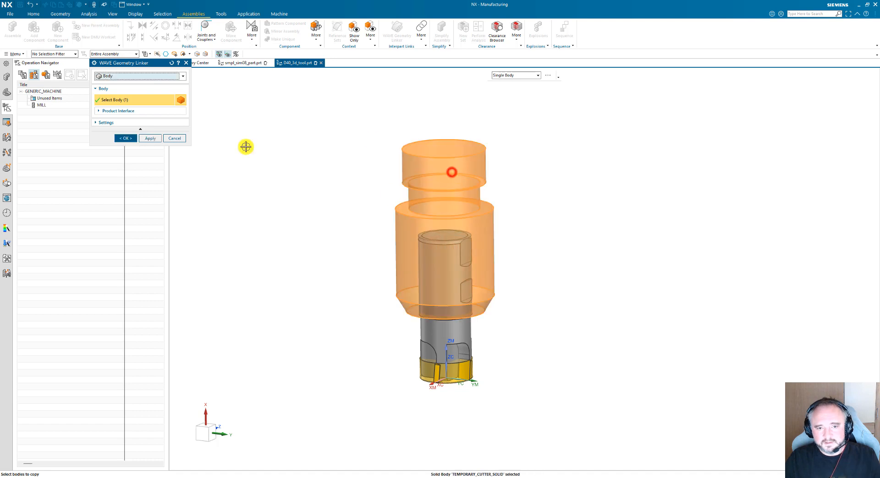
pyautogui.click(147, 76)
pyautogui.click(108, 125)
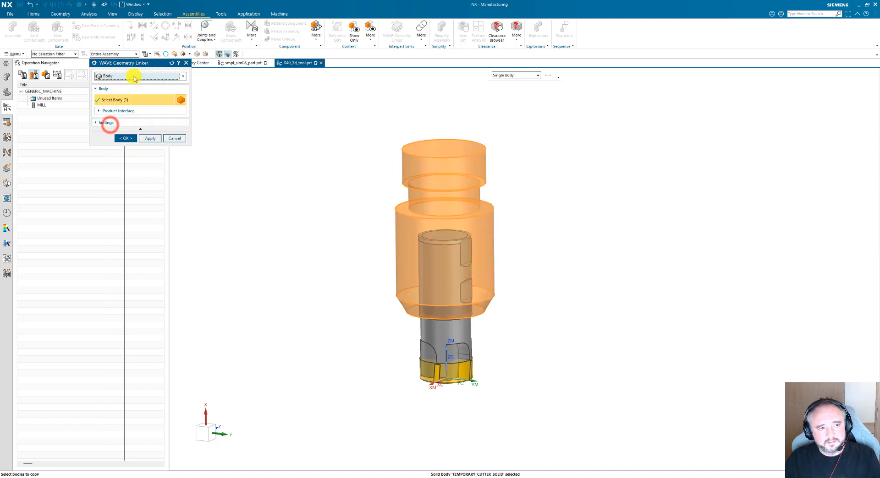
pyautogui.moveTo(125, 62); pyautogui.dragTo(155, 95)
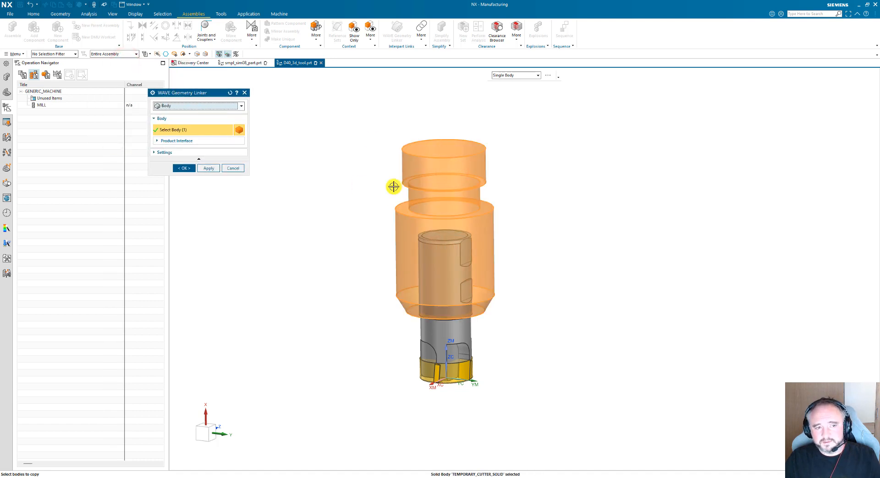
pyautogui.click(183, 168)
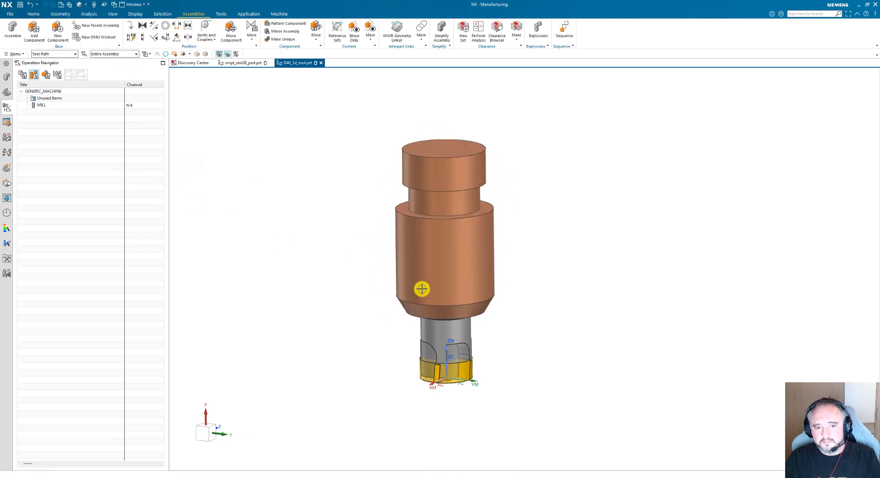
# Remove the parameters of the linked holder body by running Optimize Face on all its faces with body cleaning and a 0.010 mm tolerance.
pyautogui.click(7, 92)
pyautogui.click(56, 160)
pyautogui.click(63, 200)
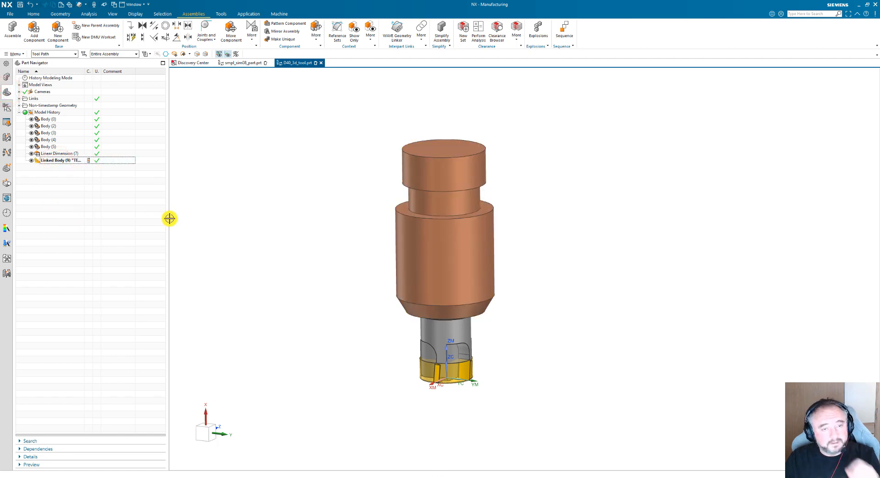
pyautogui.click(59, 15)
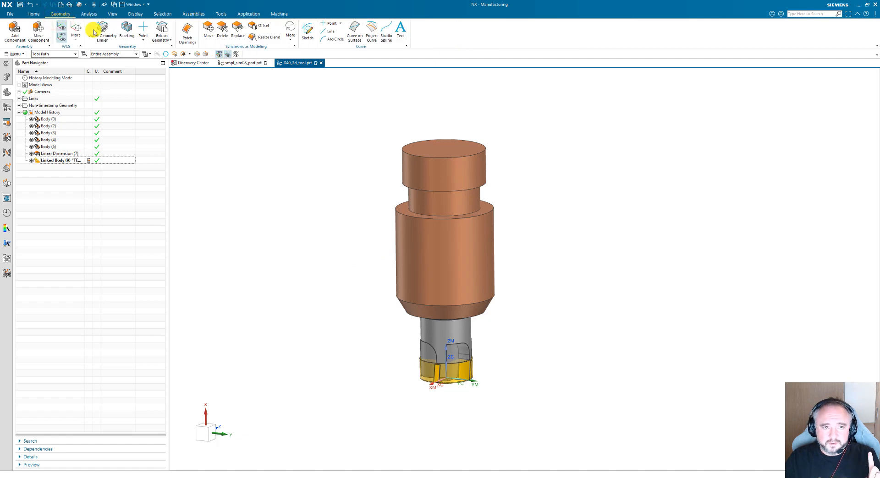
pyautogui.click(290, 33)
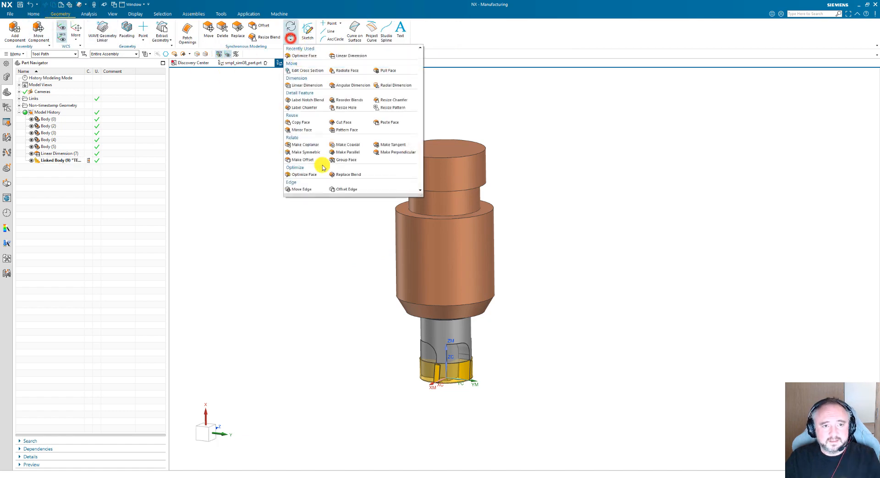
pyautogui.click(310, 175)
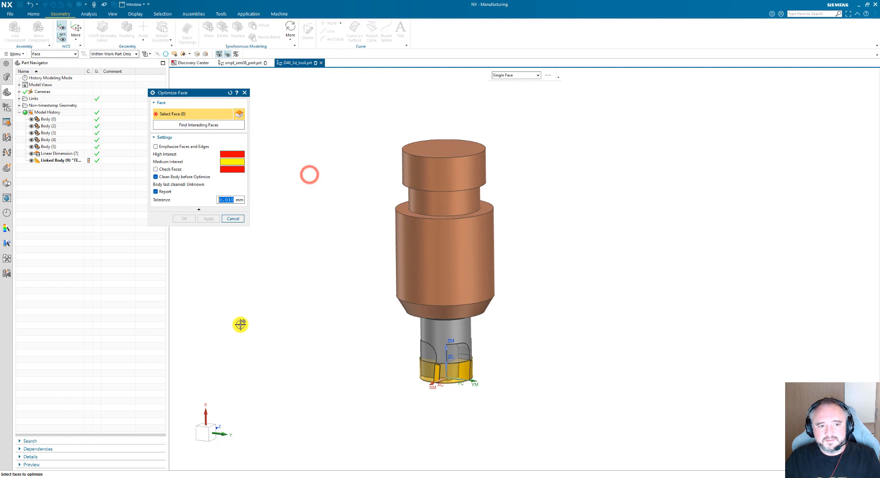
pyautogui.click(54, 161)
pyautogui.click(184, 224)
pyautogui.moveTo(424, 226); pyautogui.dragTo(558, 117)
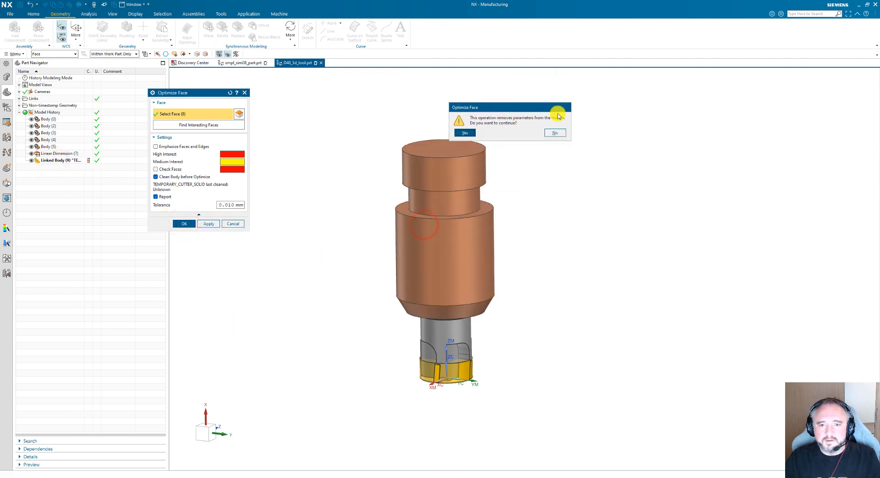
pyautogui.click(459, 133)
pyautogui.click(875, 64)
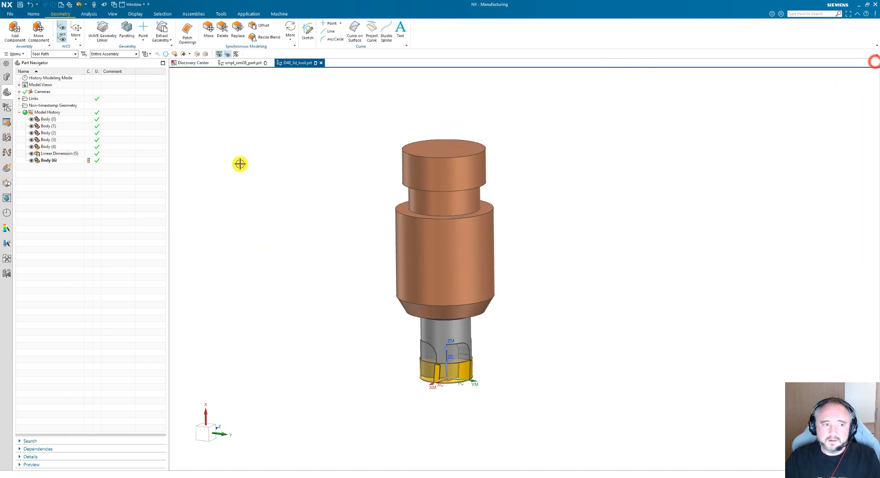
# Check the unlinked holder body in the model history and the part's assembly structure.
pyautogui.click(52, 160)
pyautogui.click(53, 194)
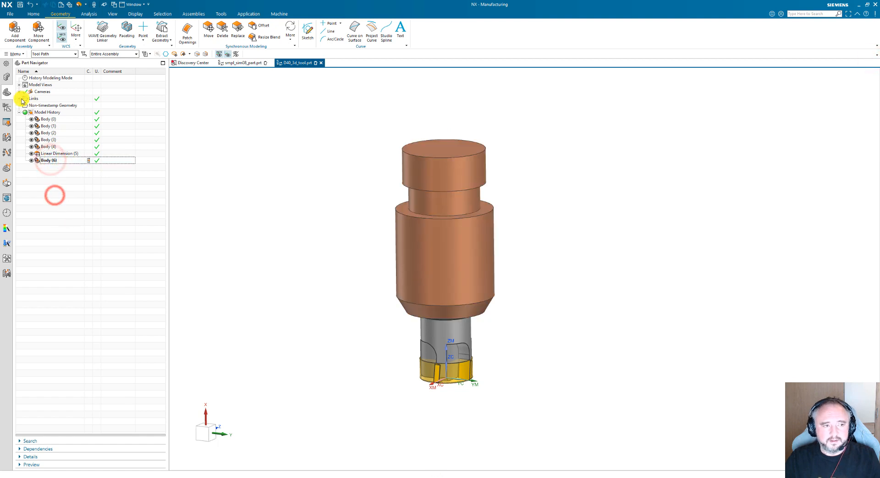
pyautogui.click(7, 77)
pyautogui.click(61, 152)
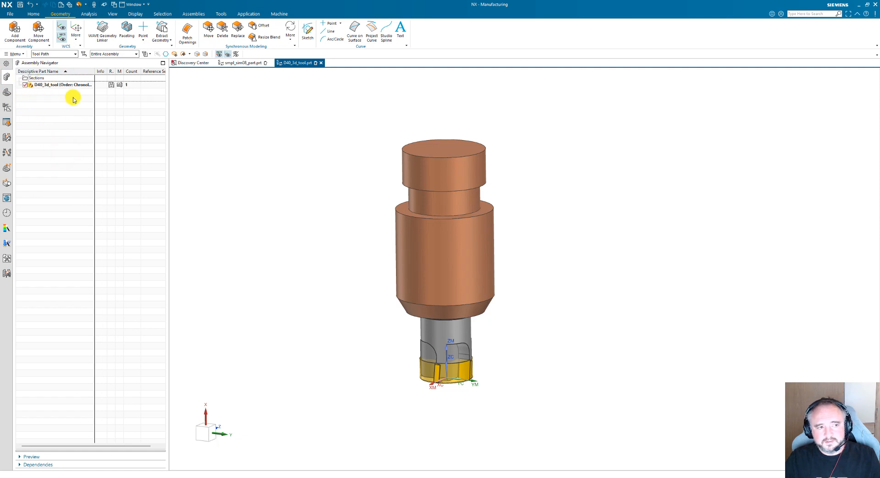
# Clear and redisplay the MILL tool preview to compare it with the cutter and the solid holder body.
pyautogui.click(8, 107)
pyautogui.click(50, 179)
pyautogui.click(44, 98)
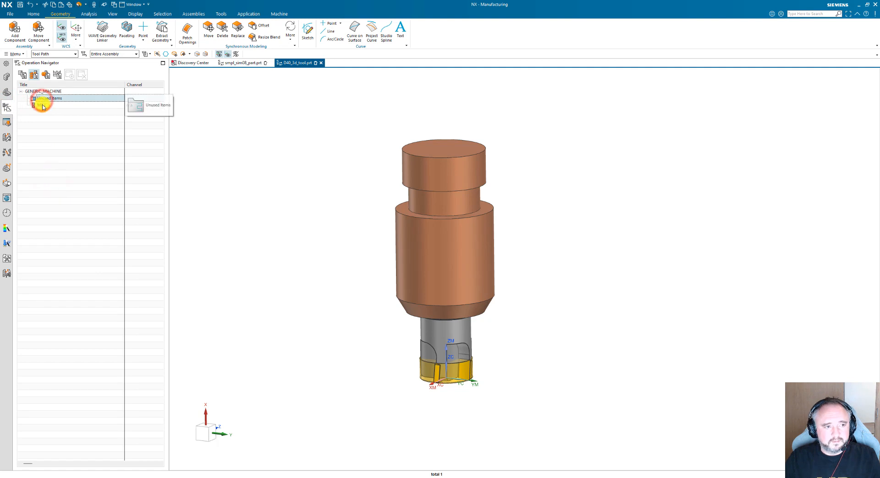
pyautogui.click(55, 141)
pyautogui.click(48, 104)
pyautogui.click(46, 129)
pyautogui.click(48, 97)
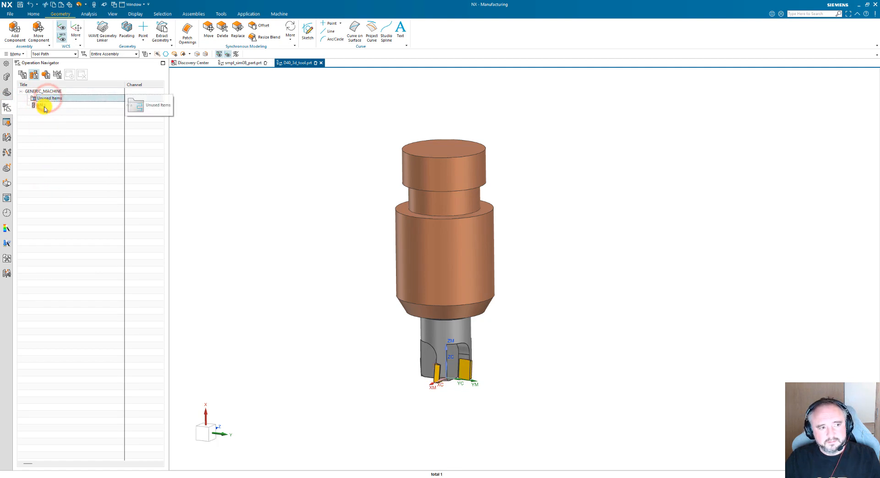
pyautogui.click(44, 105)
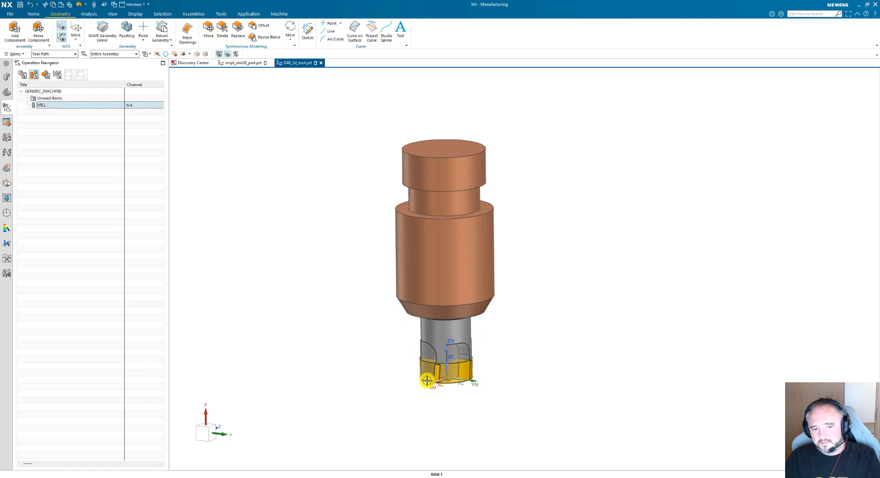
pyautogui.click(70, 150)
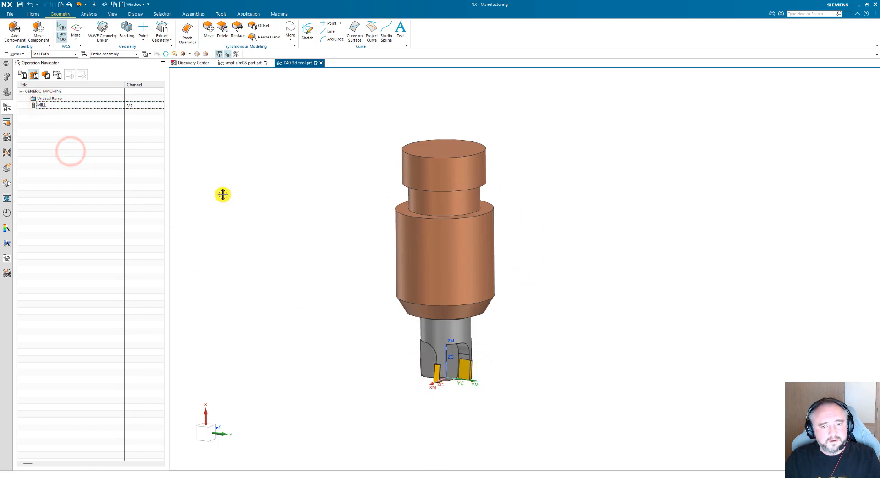
# Reopen the MILL tool parameters, enter Alex001 as the library reference, and enable the tool part file export.
pyautogui.doubleClick(44, 105)
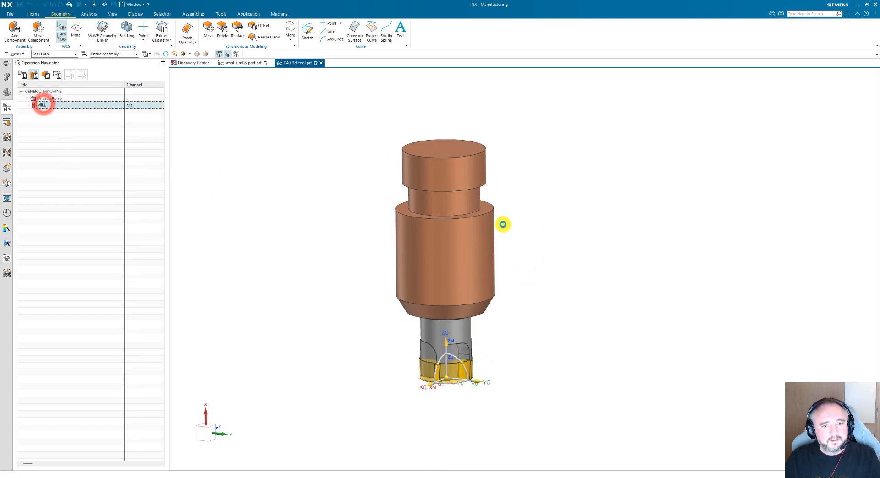
pyautogui.moveTo(602, 214)
pyautogui.mouseDown(button='middle')
pyautogui.moveTo(507, 249)
pyautogui.moveTo(544, 280)
pyautogui.moveTo(562, 274)
pyautogui.mouseUp(button='middle')
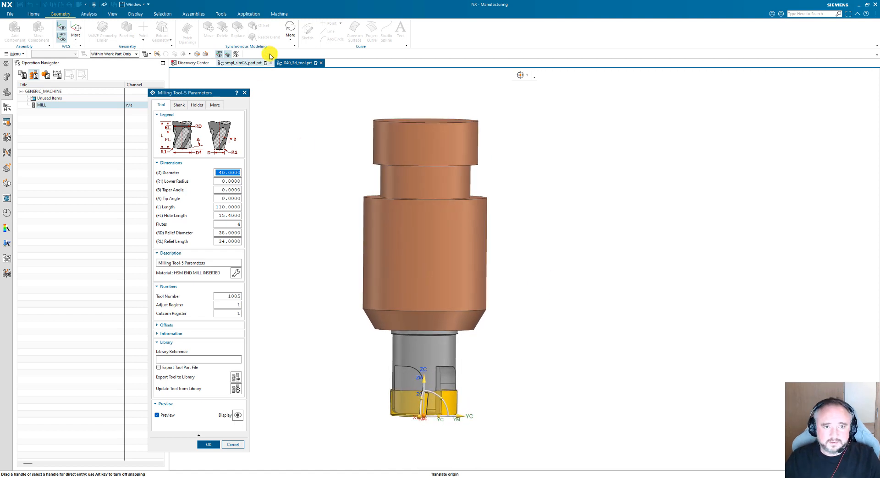
pyautogui.moveTo(498, 324); pyautogui.dragTo(488, 323, button='middle')
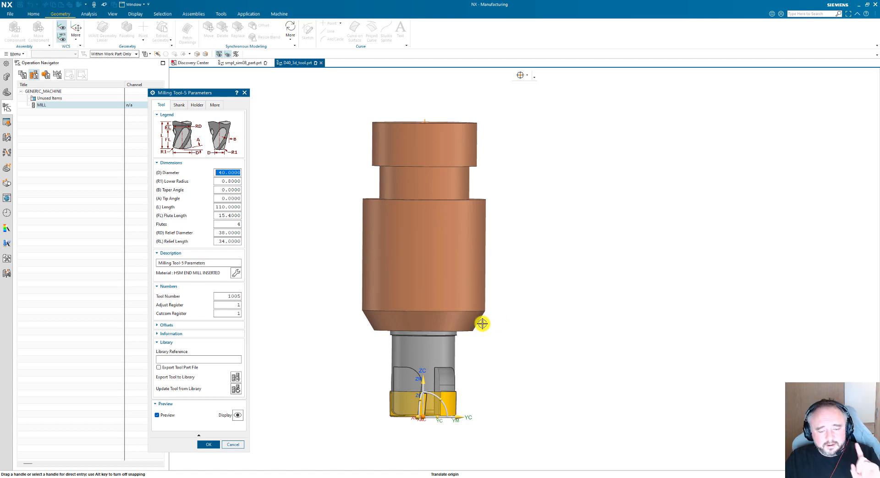
pyautogui.moveTo(485, 328)
pyautogui.mouseDown(button='middle')
pyautogui.moveTo(506, 298)
pyautogui.moveTo(502, 151)
pyautogui.moveTo(387, 222)
pyautogui.moveTo(466, 142)
pyautogui.mouseUp(button='middle')
pyautogui.moveTo(443, 194); pyautogui.dragTo(543, 350, button='middle')
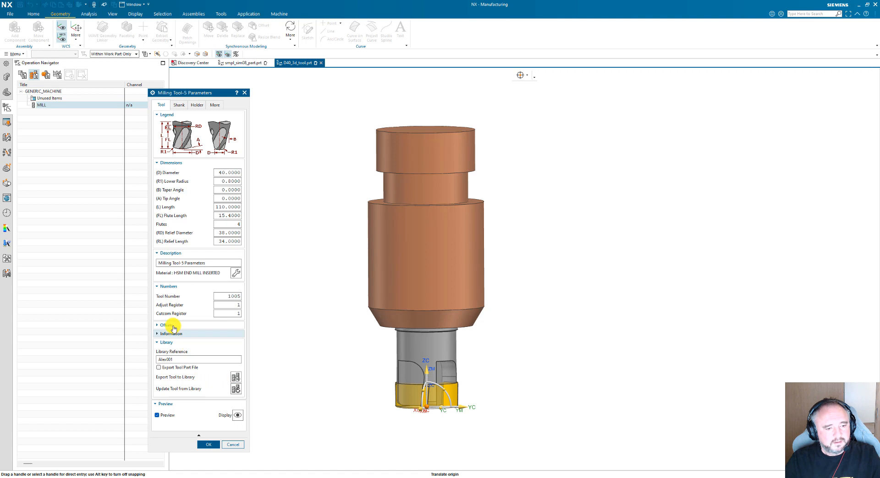
pyautogui.click(159, 367)
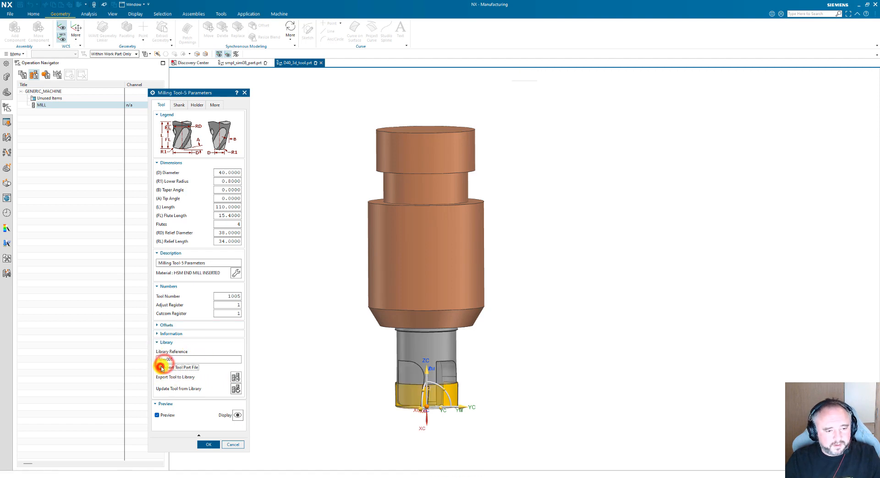
# Place the mounting junction at the centre of the holder's top face and align its XC axis with that face's normal.
pyautogui.click(183, 357)
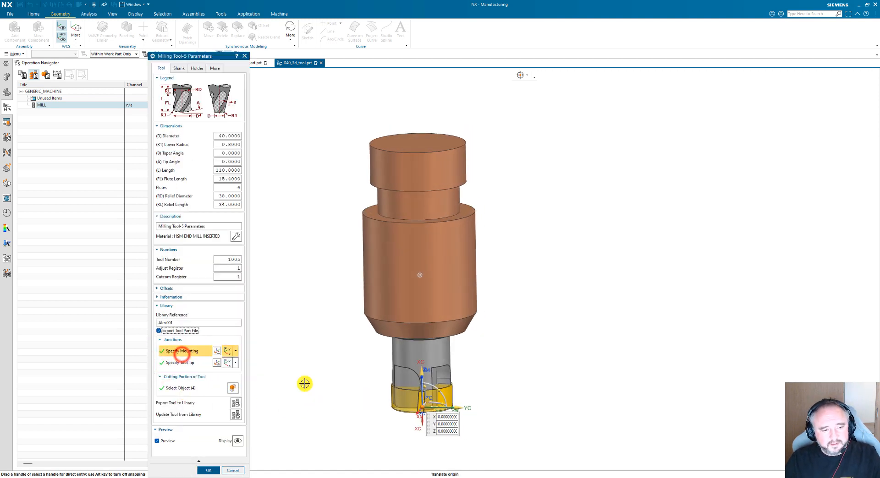
pyautogui.click(461, 160)
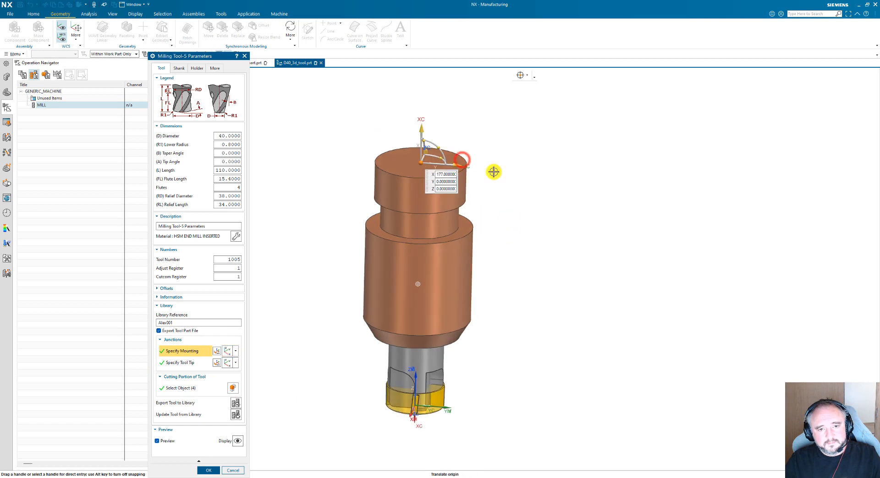
pyautogui.click(411, 124)
pyautogui.click(415, 166)
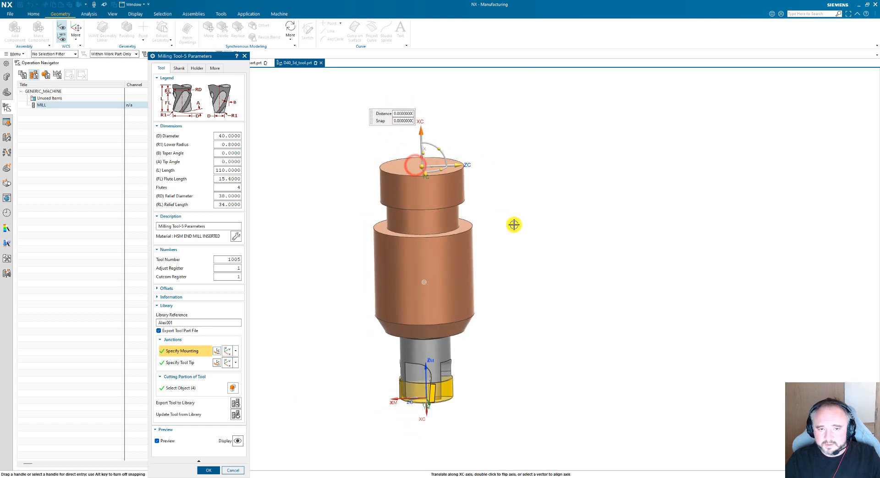
# Align the tool tip junction's XC axis with the normal of the holder's top face, keeping its origin at the cutter tip.
pyautogui.click(183, 363)
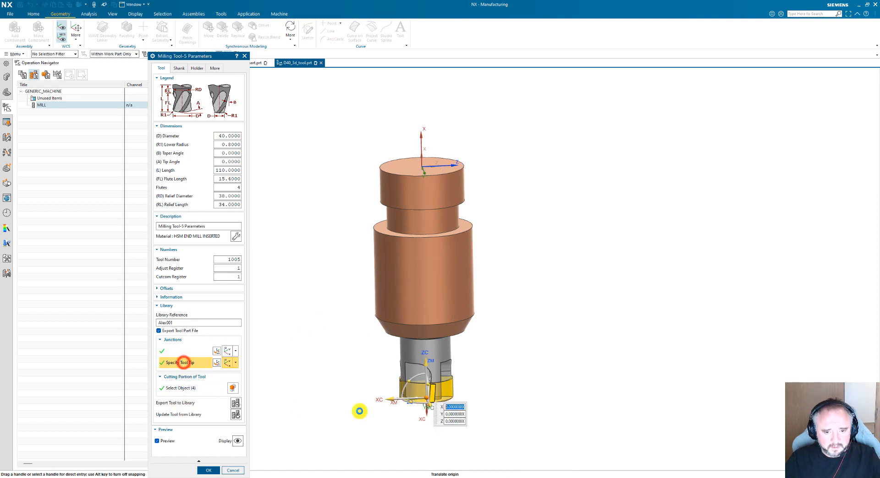
pyautogui.click(385, 399)
pyautogui.click(392, 167)
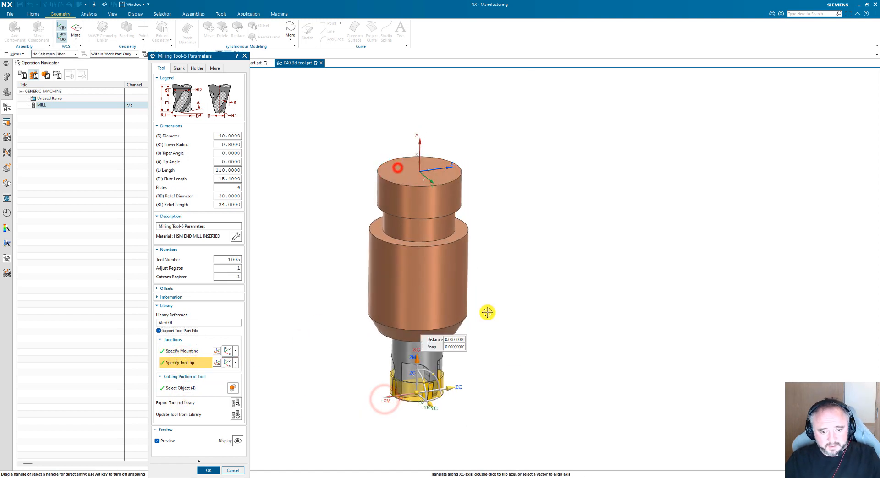
# Check the inserts selected as the cutting portion and export the tool to the library as END_MILL_NON_INDEXABLE with holding system none.
pyautogui.click(184, 387)
pyautogui.moveTo(451, 378)
pyautogui.mouseDown(button='middle')
pyautogui.moveTo(367, 355)
pyautogui.moveTo(459, 365)
pyautogui.moveTo(438, 370)
pyautogui.mouseUp(button='middle')
pyautogui.click(237, 404)
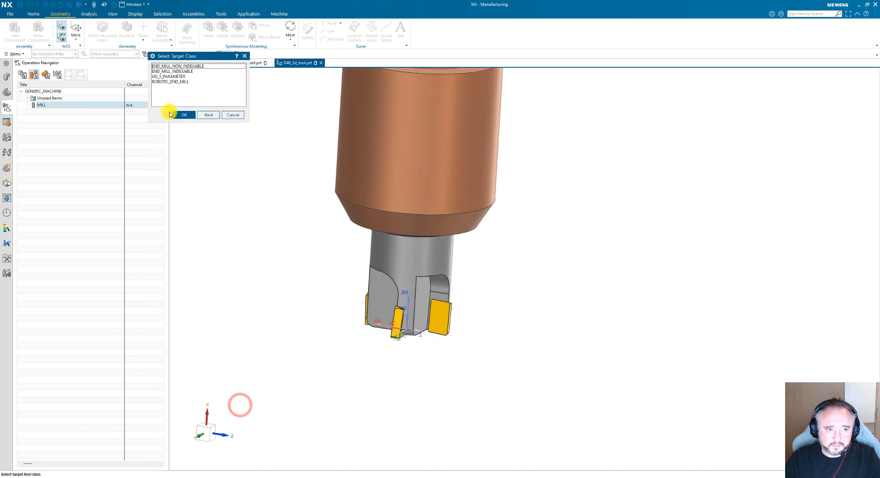
pyautogui.doubleClick(202, 68)
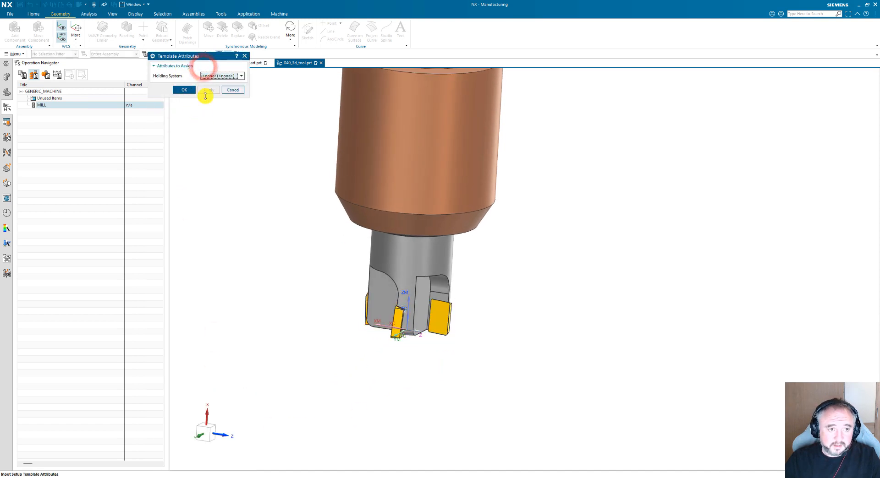
pyautogui.click(184, 89)
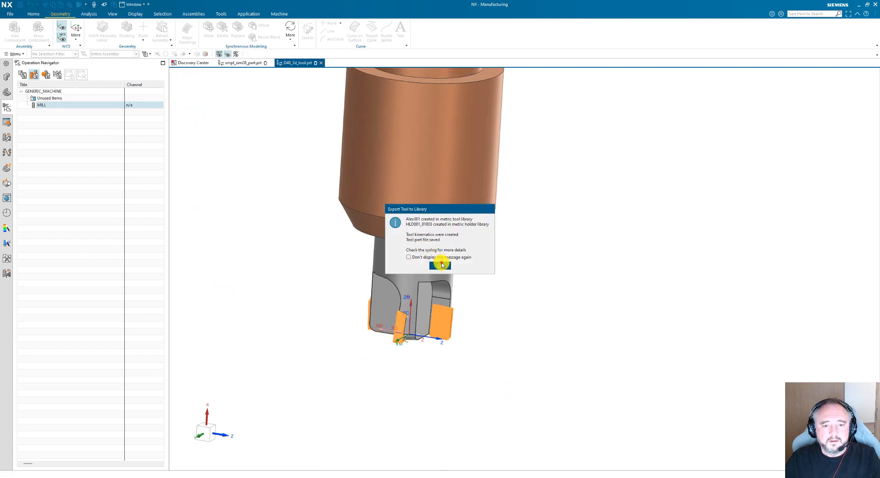
pyautogui.click(439, 265)
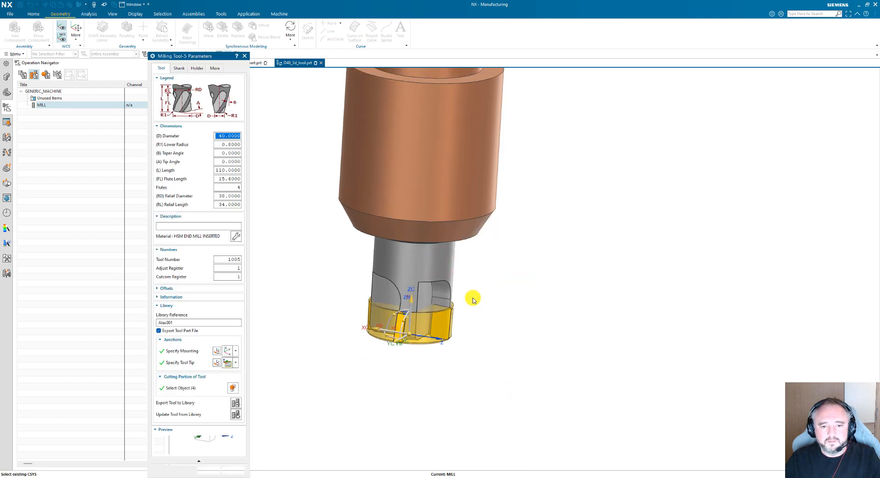
# Accept the milling tool parameters and switch to the smpl_sim08_part.prt setup.
pyautogui.click(219, 470)
pyautogui.click(65, 206)
pyautogui.click(238, 61)
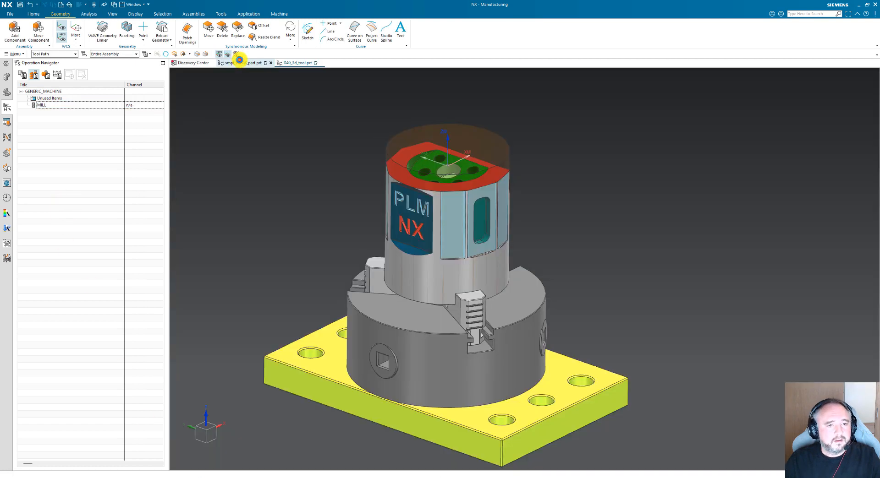
# Start inserting a tool into POCKET_04 from the library and search the Milling class for the reference Alex.
pyautogui.rightClick(60, 153)
pyautogui.moveTo(85, 201)
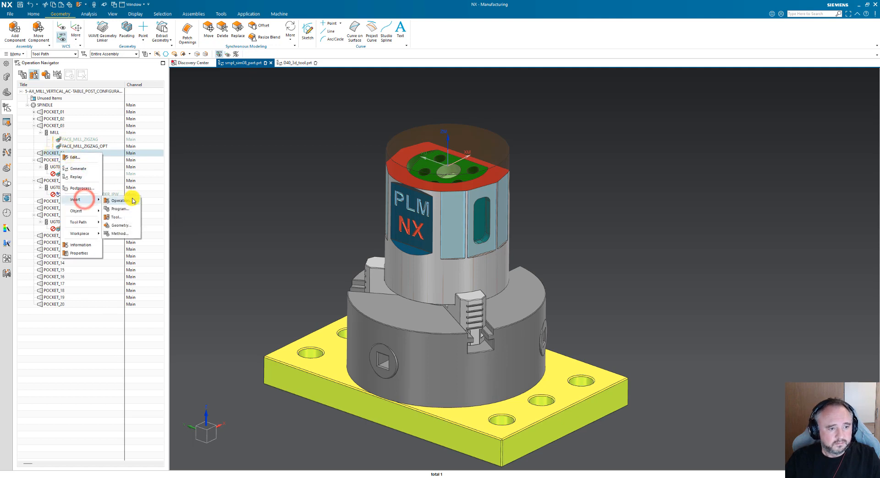
pyautogui.click(115, 217)
pyautogui.click(245, 98)
pyautogui.click(157, 83)
pyautogui.click(157, 83)
pyautogui.doubleClick(171, 82)
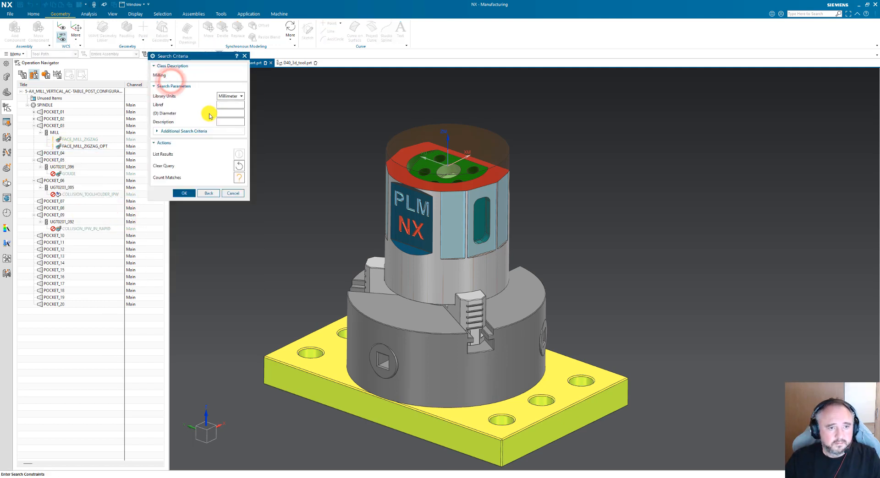
pyautogui.write('Alex')
pyautogui.press('Return')
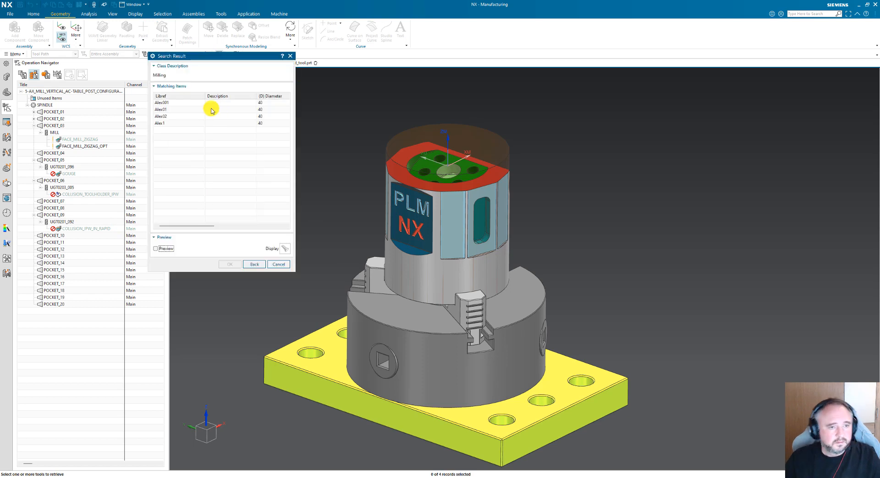
# Preview the Alex001 and Alex01 library tools on the part, and retrieve Alex001.
pyautogui.click(171, 104)
pyautogui.click(156, 248)
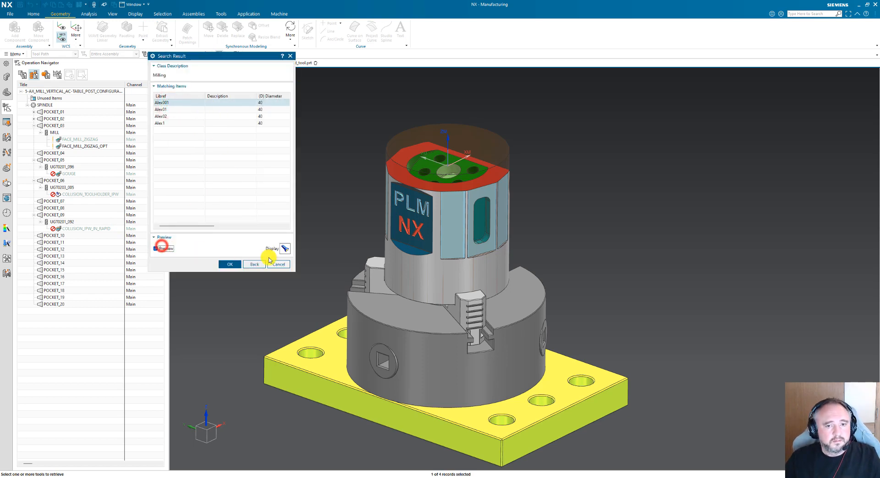
pyautogui.click(283, 250)
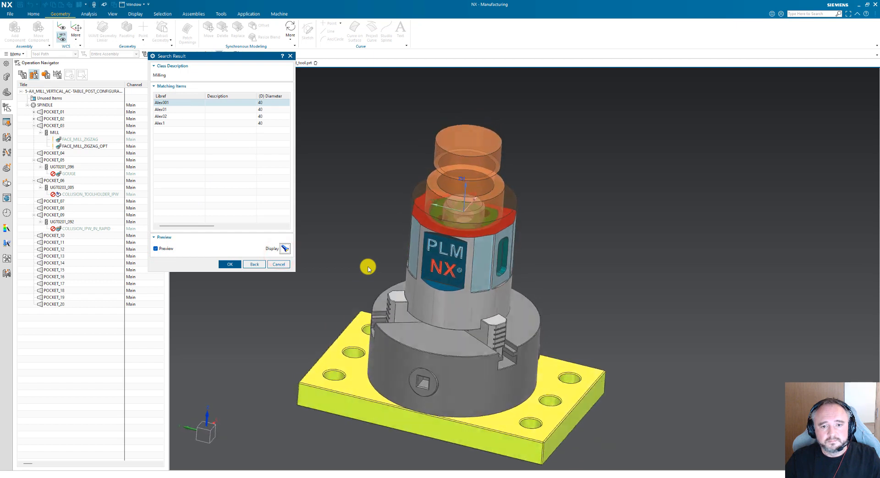
pyautogui.click(158, 109)
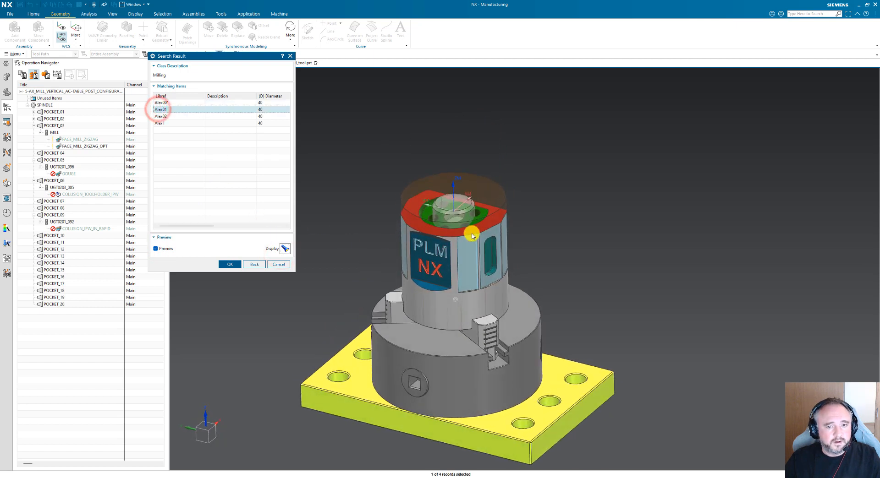
pyautogui.moveTo(477, 175); pyautogui.dragTo(463, 159, button='middle')
pyautogui.click(163, 102)
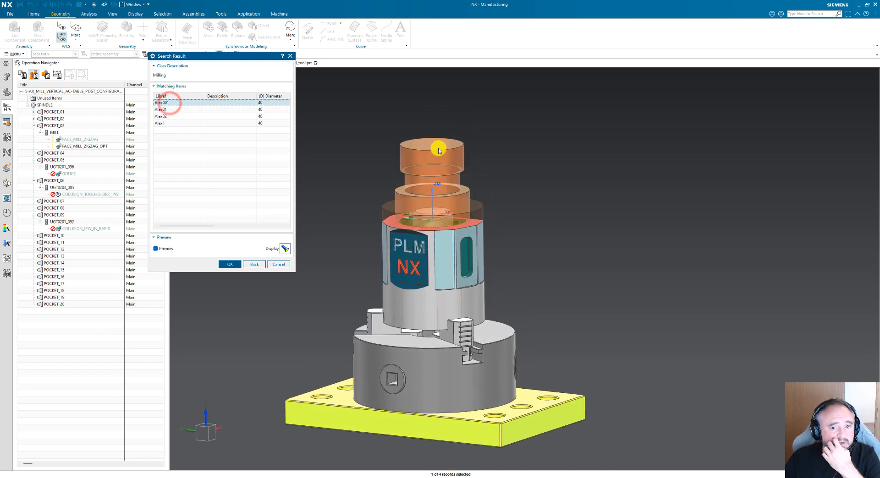
pyautogui.moveTo(458, 215); pyautogui.dragTo(315, 175, button='middle')
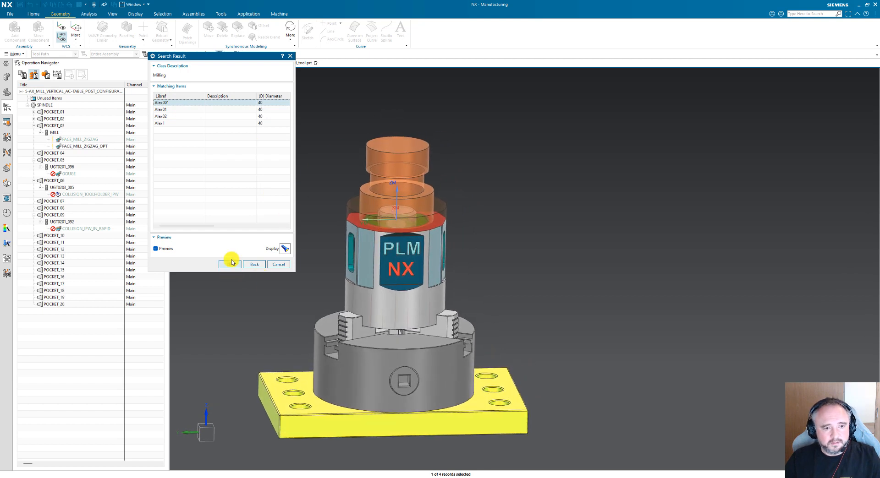
pyautogui.click(230, 265)
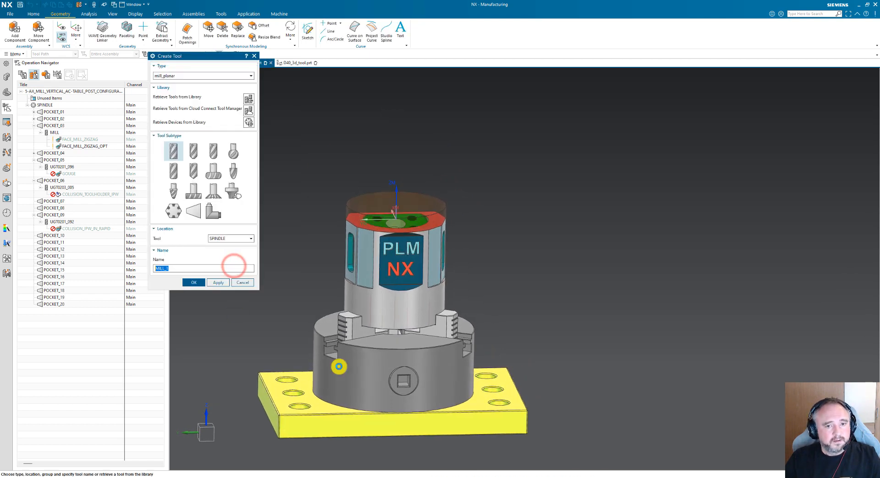
# Close tool creation and move the FACE_MILL_ZIGZAG_OPT operation under the retrieved tool in POCKET_04.
pyautogui.click(252, 283)
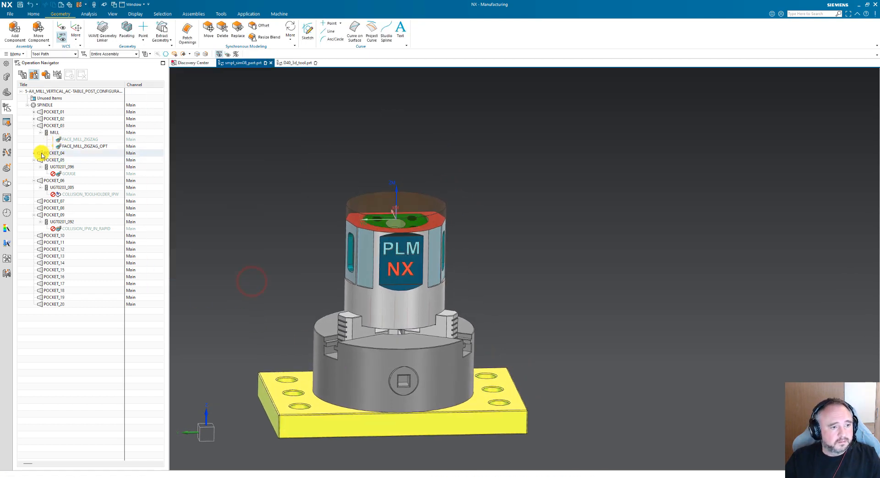
pyautogui.click(33, 153)
pyautogui.click(77, 146)
pyautogui.moveTo(84, 146); pyautogui.dragTo(61, 160)
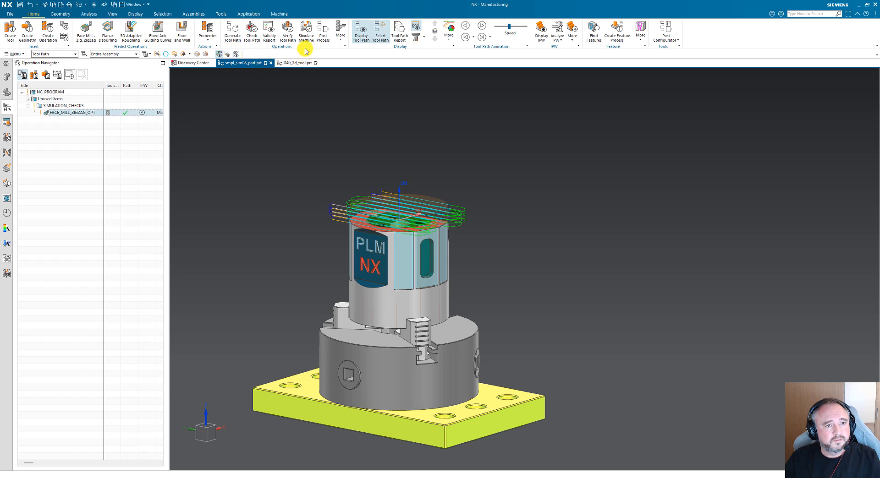
# Open the machine simulation for FACE_MILL_ZIGZAG_OPT, move the floating simulation windows aside, and show the sim08_mill_5ax machine assembly.
pyautogui.click(311, 28)
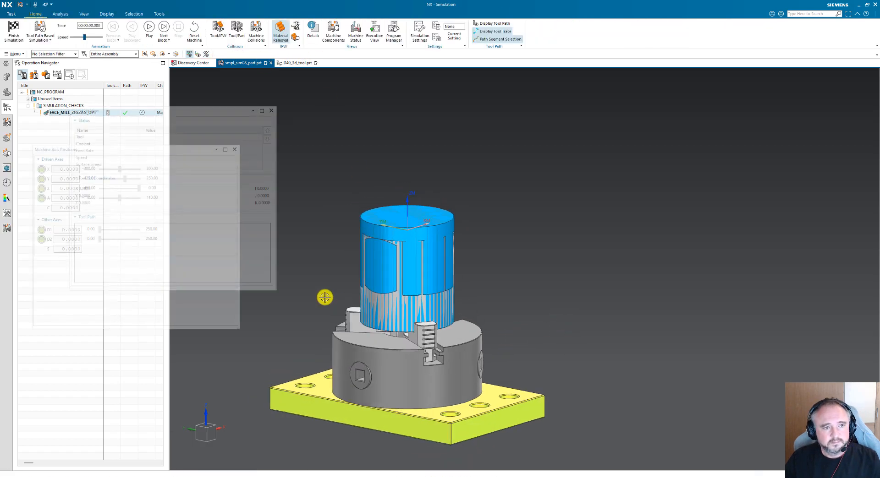
pyautogui.moveTo(127, 152); pyautogui.dragTo(128, 263)
pyautogui.click(131, 115)
pyautogui.moveTo(143, 118); pyautogui.dragTo(138, 185)
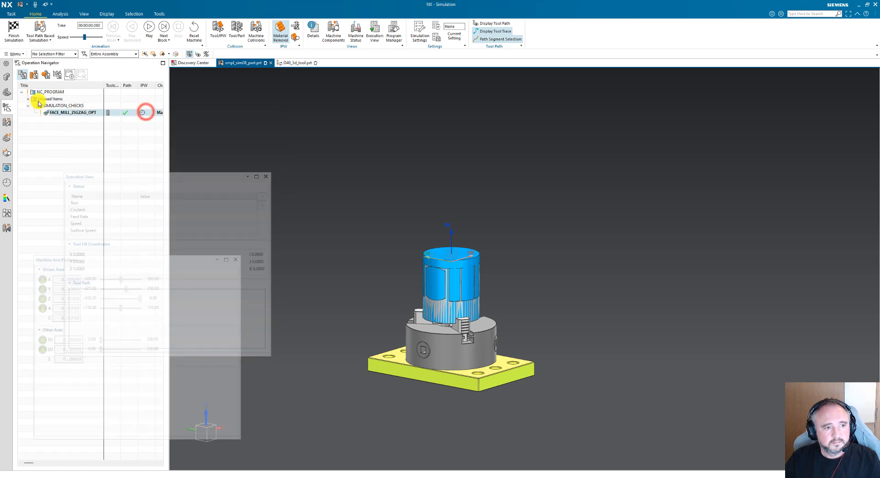
pyautogui.click(7, 78)
pyautogui.click(31, 113)
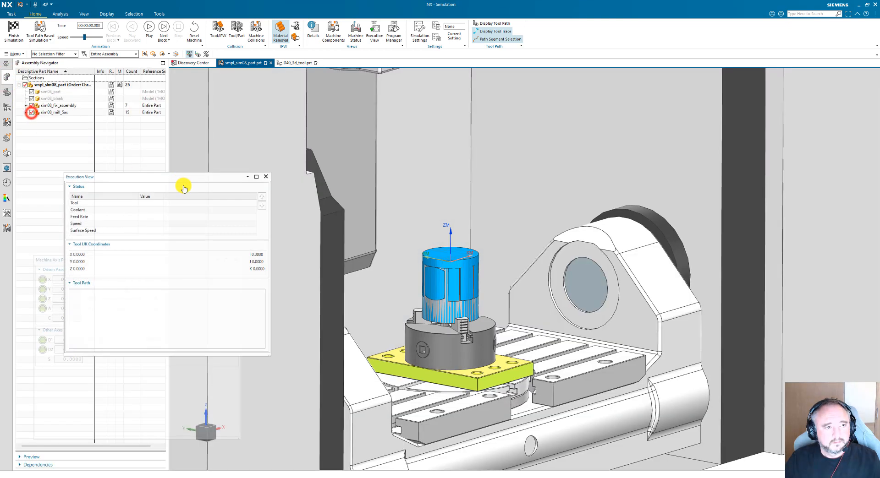
# Play the machine simulation at increased speed and examine the cutter, holder and material removal on the blank.
pyautogui.click(151, 27)
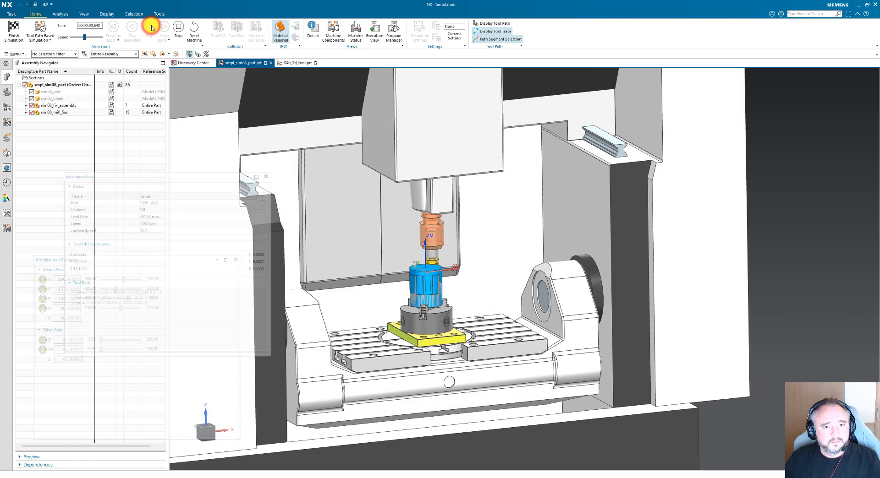
pyautogui.scroll(5, 403, 192)
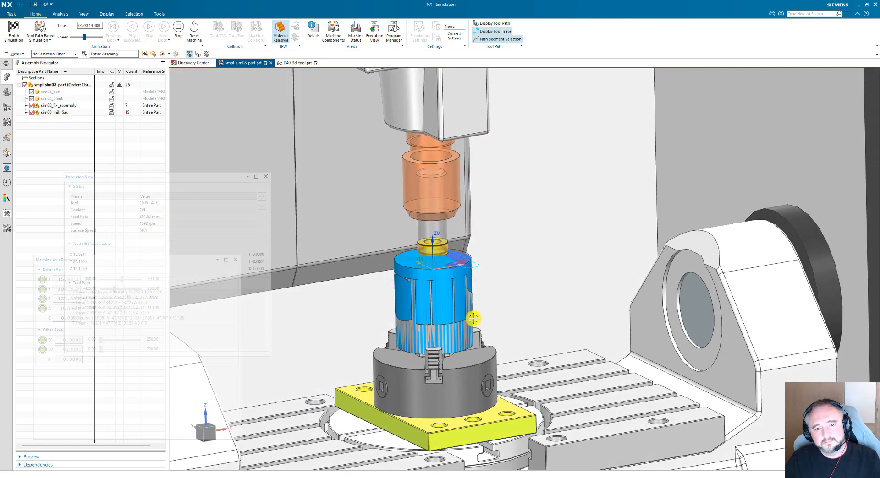
pyautogui.scroll(4, 526, 281)
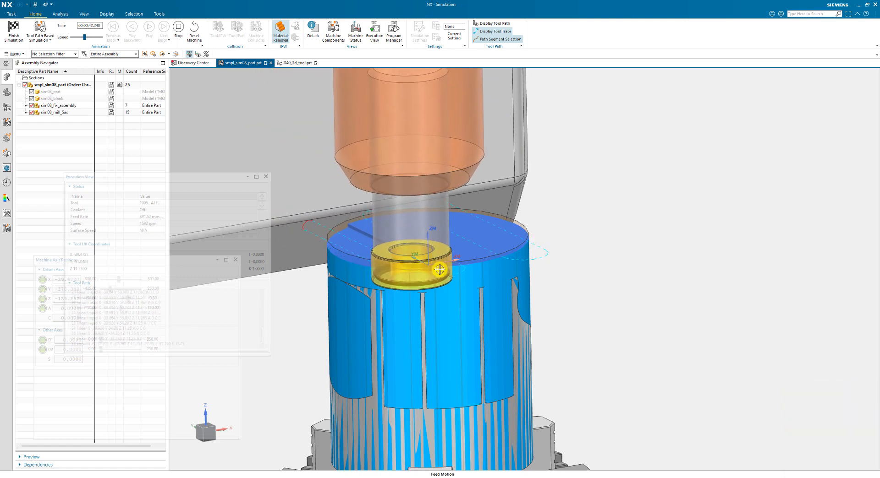
pyautogui.click(94, 39)
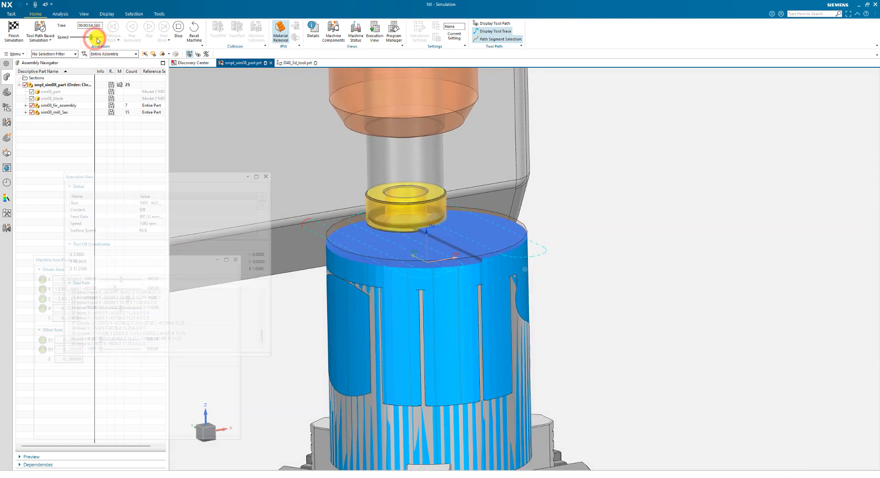
pyautogui.scroll(-2, 438, 261)
pyautogui.scroll(-3, 433, 275)
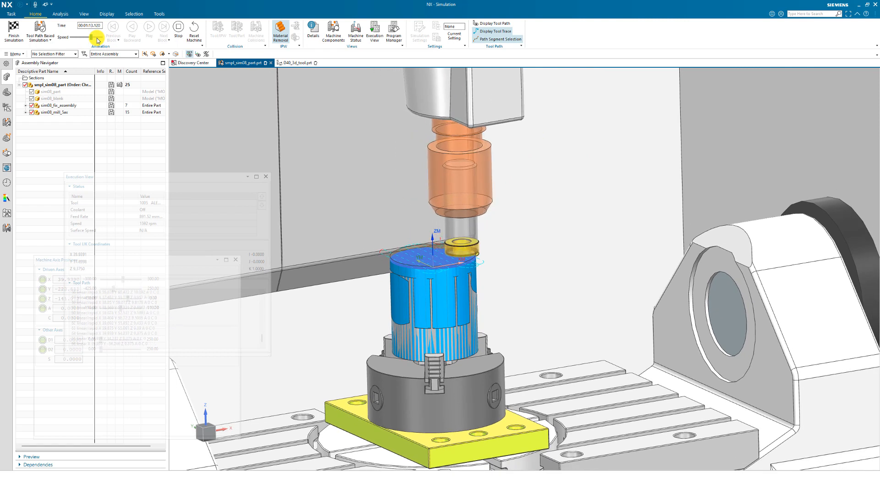